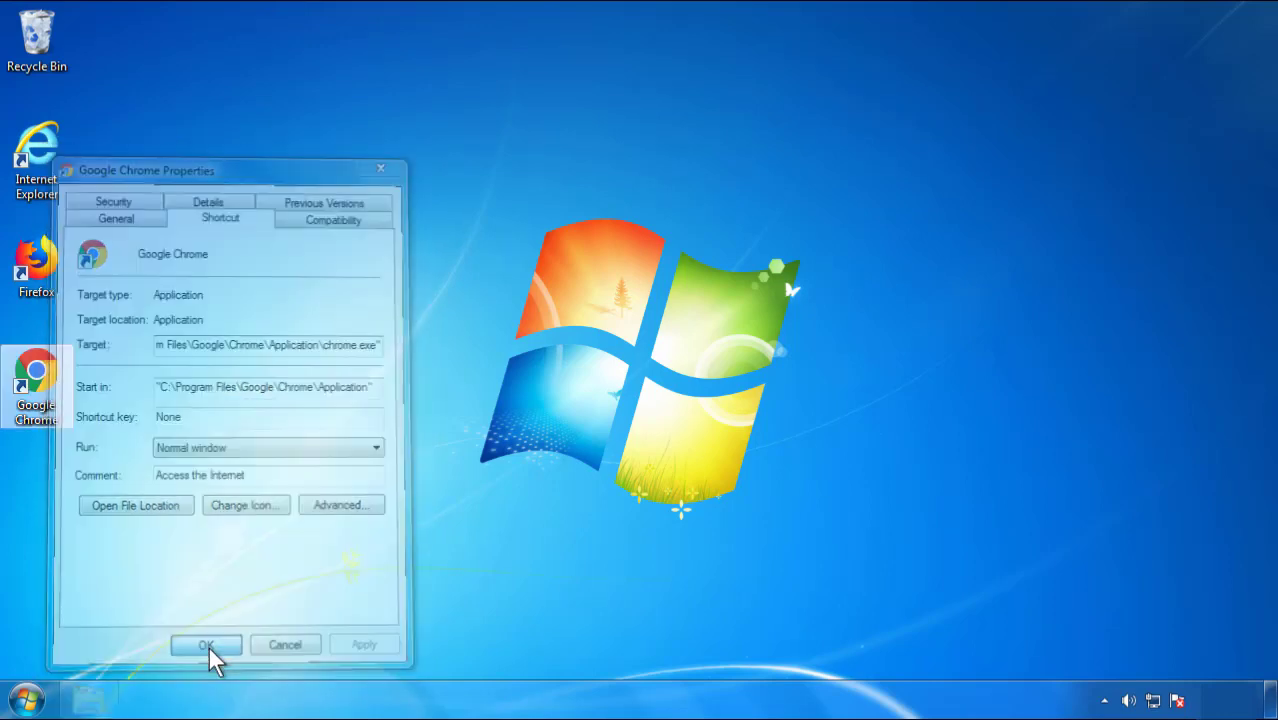
- Close the Google Chrome shortcut's Properties dialog and bring up the Start menu
{"action": "left_click", "coordinate": [27, 698]}
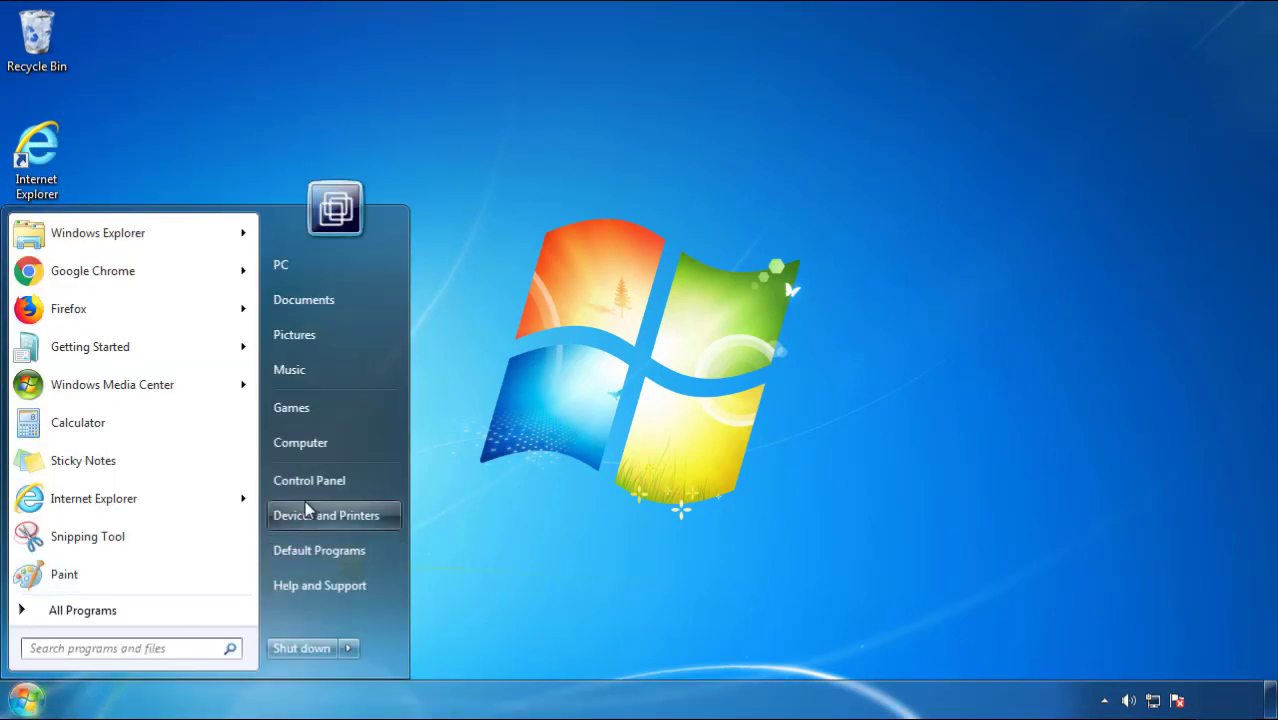
- Uninstall SearchMine 2.00 from Programs and Features, sorting programs newest-installed first
{"action": "left_click", "coordinate": [320, 477]}
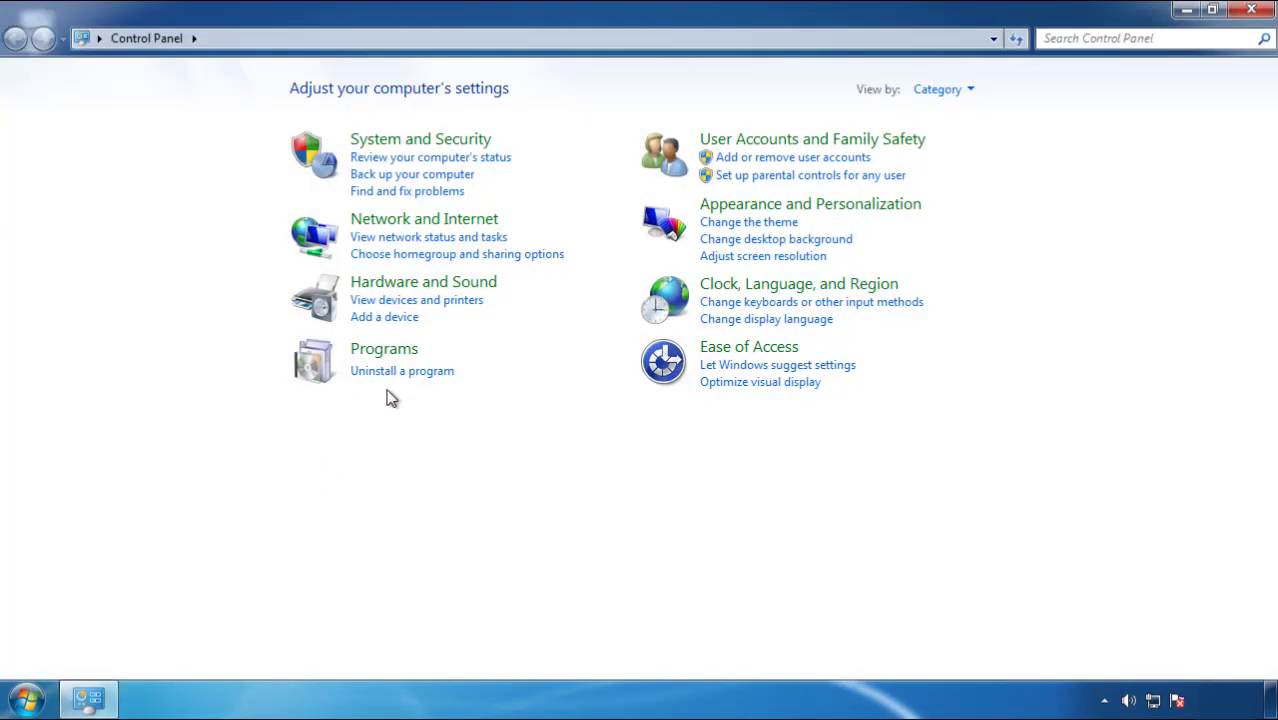
{"action": "left_click", "coordinate": [401, 372]}
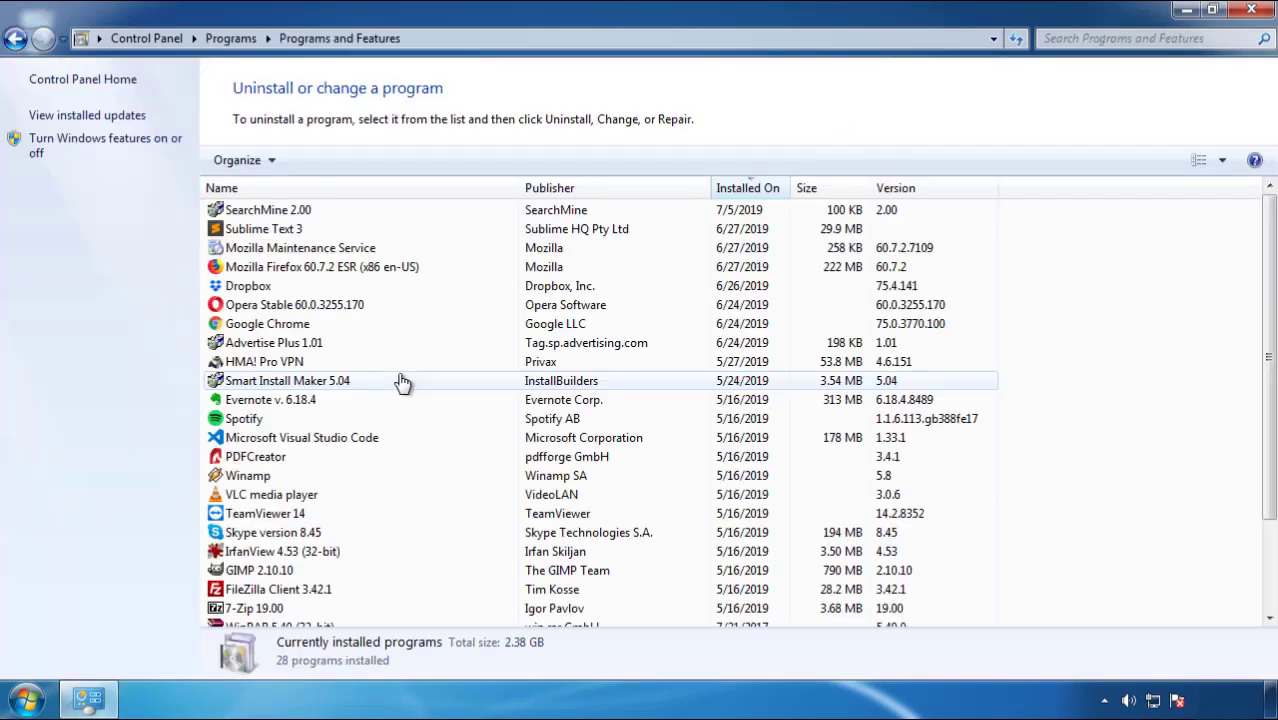
{"action": "left_click", "coordinate": [748, 189]}
{"action": "left_click", "coordinate": [742, 190]}
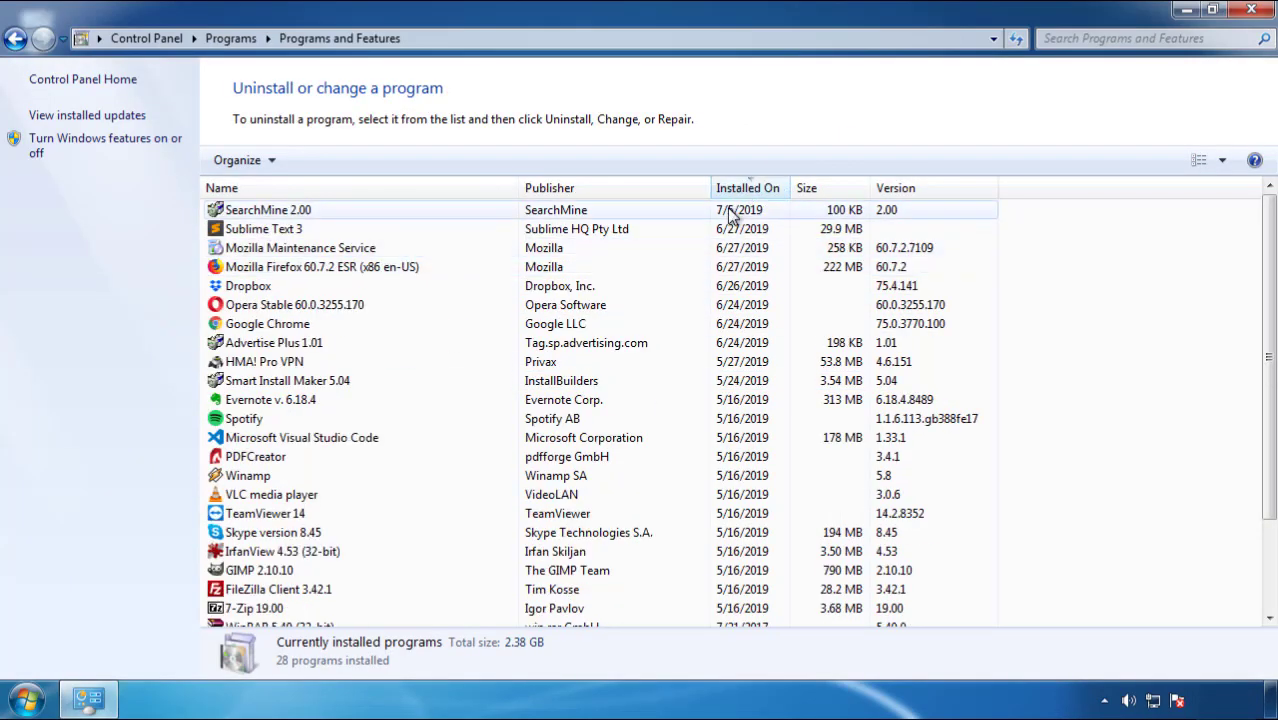
{"action": "left_click", "coordinate": [268, 212]}
{"action": "left_click", "coordinate": [318, 161]}
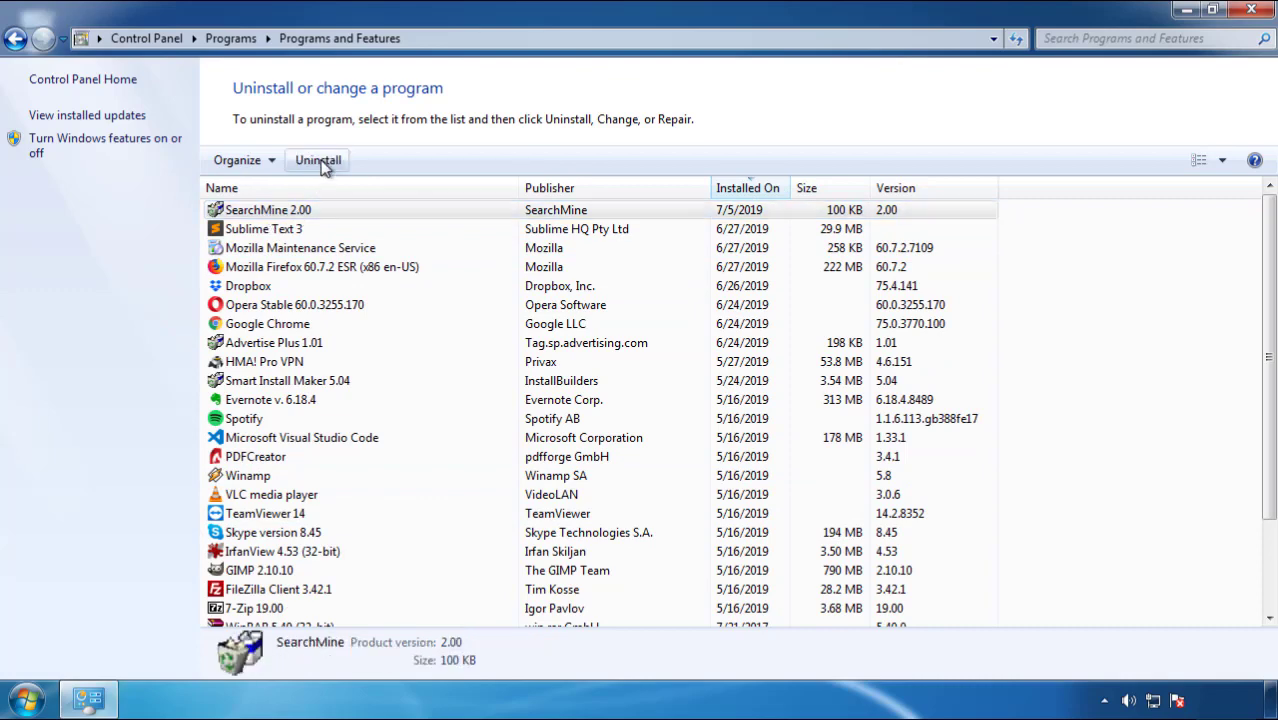
{"action": "left_click", "coordinate": [743, 529]}
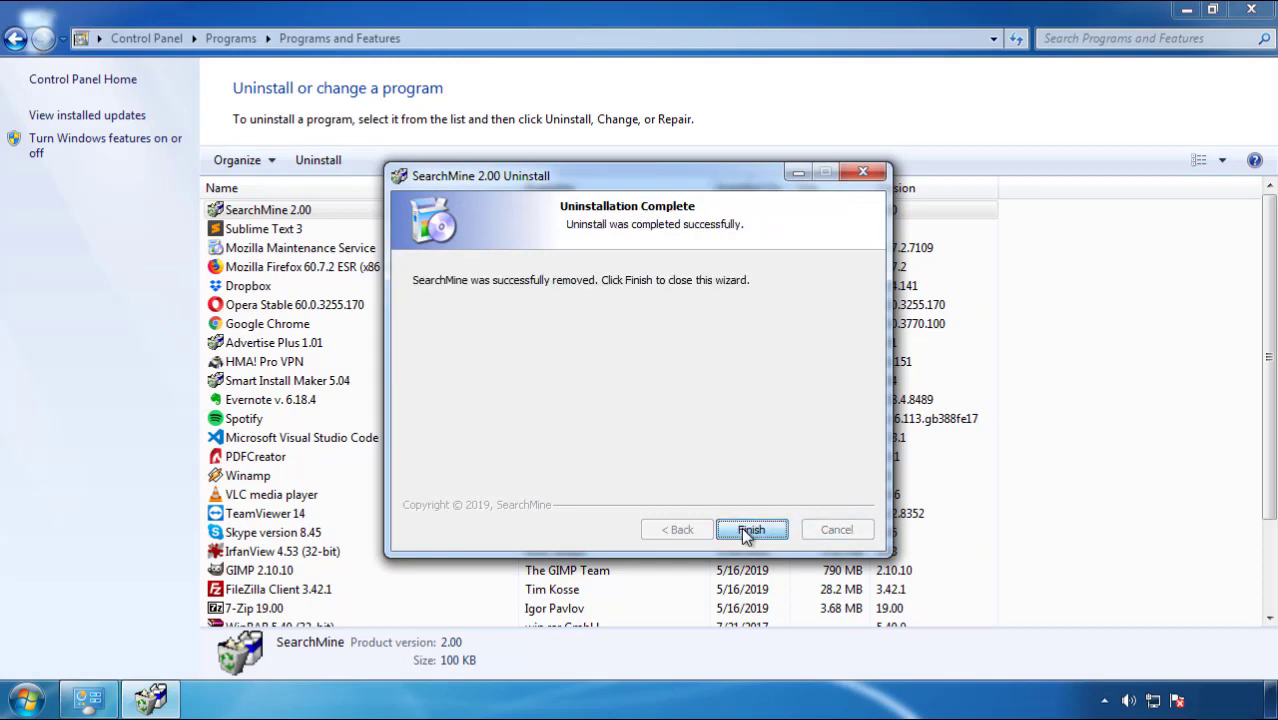
{"action": "left_click", "coordinate": [745, 529]}
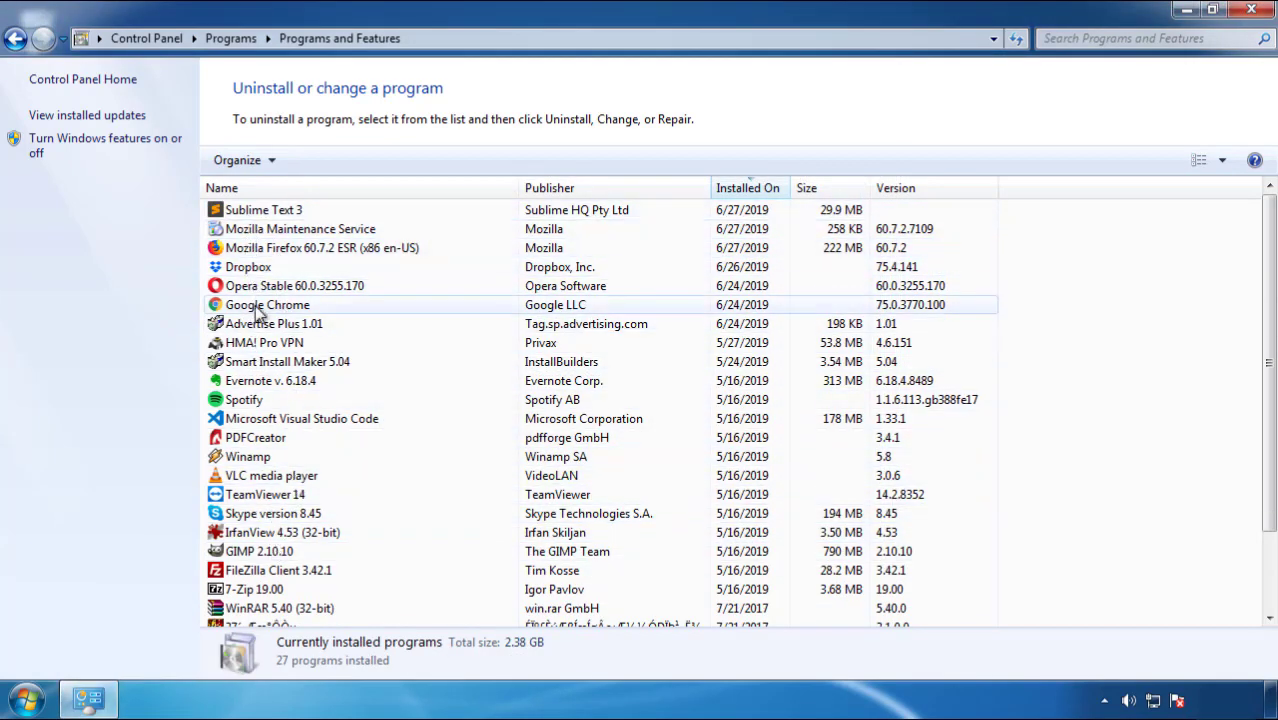
- Close Programs and Features and restart the computer from the Start menu
{"action": "left_click", "coordinate": [1252, 12]}
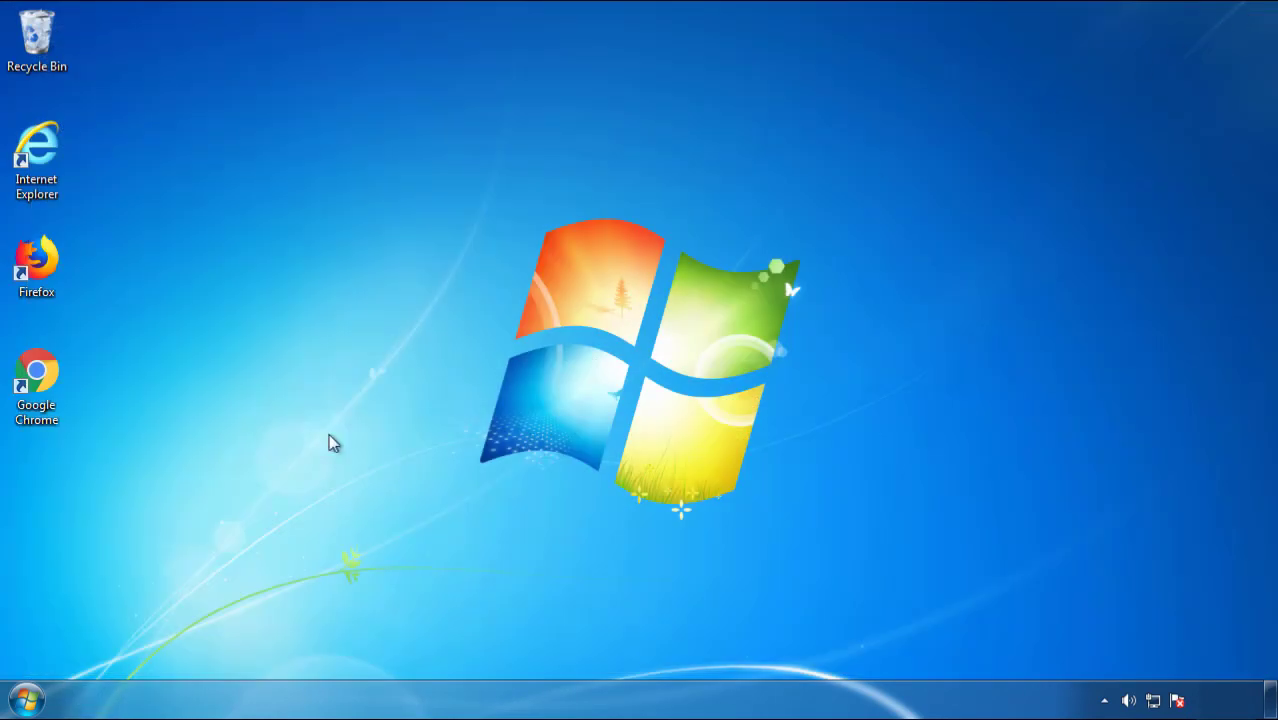
{"action": "left_click", "coordinate": [24, 703]}
{"action": "mouse_move", "coordinate": [347, 650]}
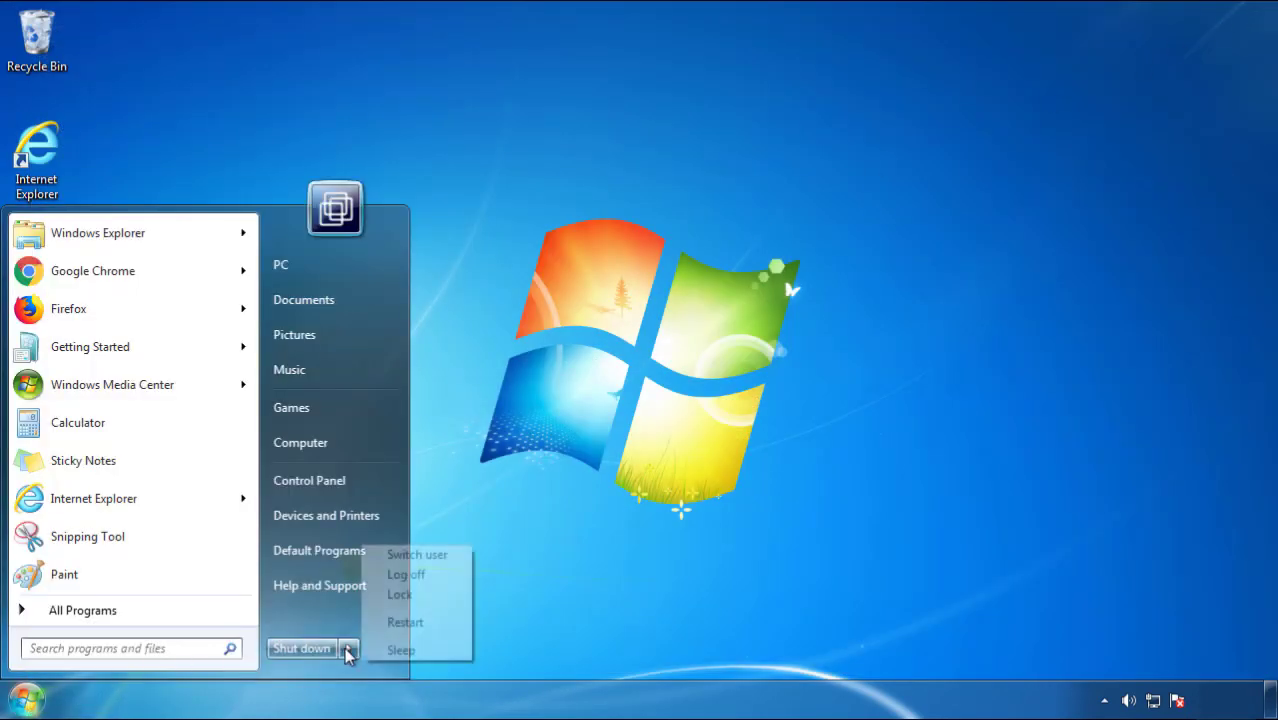
{"action": "left_click", "coordinate": [668, 547]}
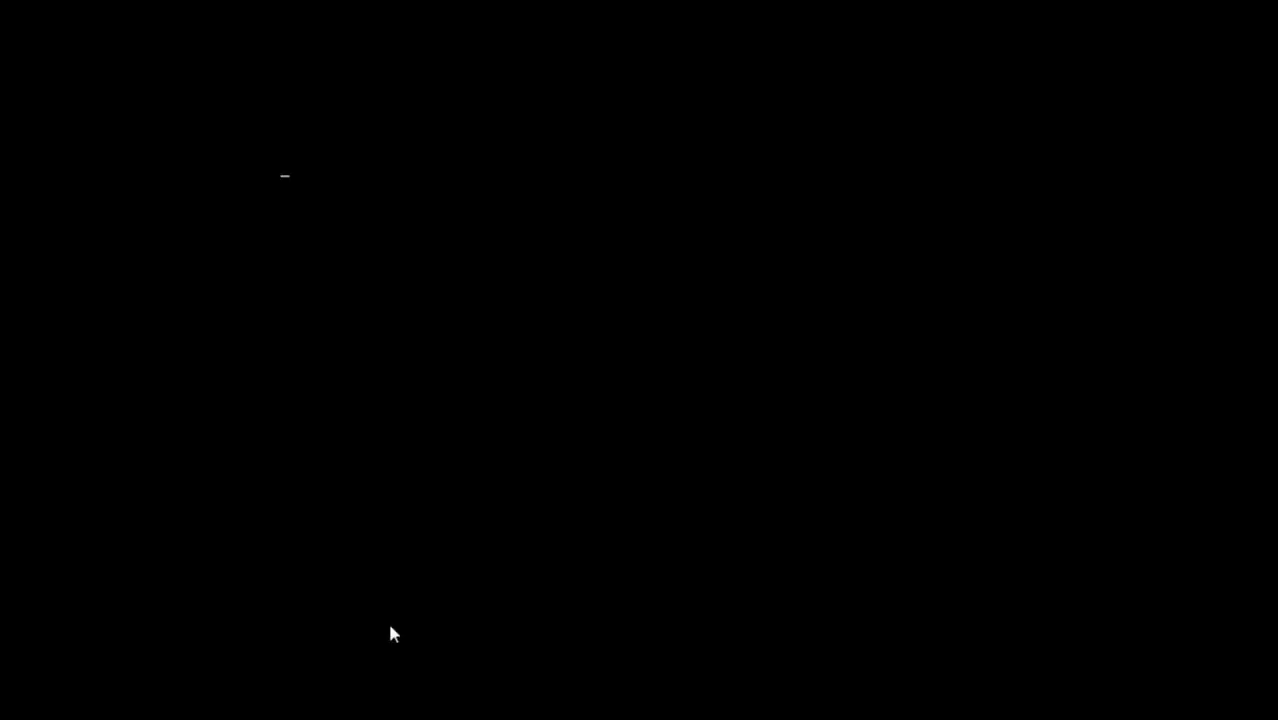
- Boot into Safe Mode from the F8 Advanced Boot Options menu
{"action": "key", "text": "F8"}
{"action": "key", "text": "Down"}
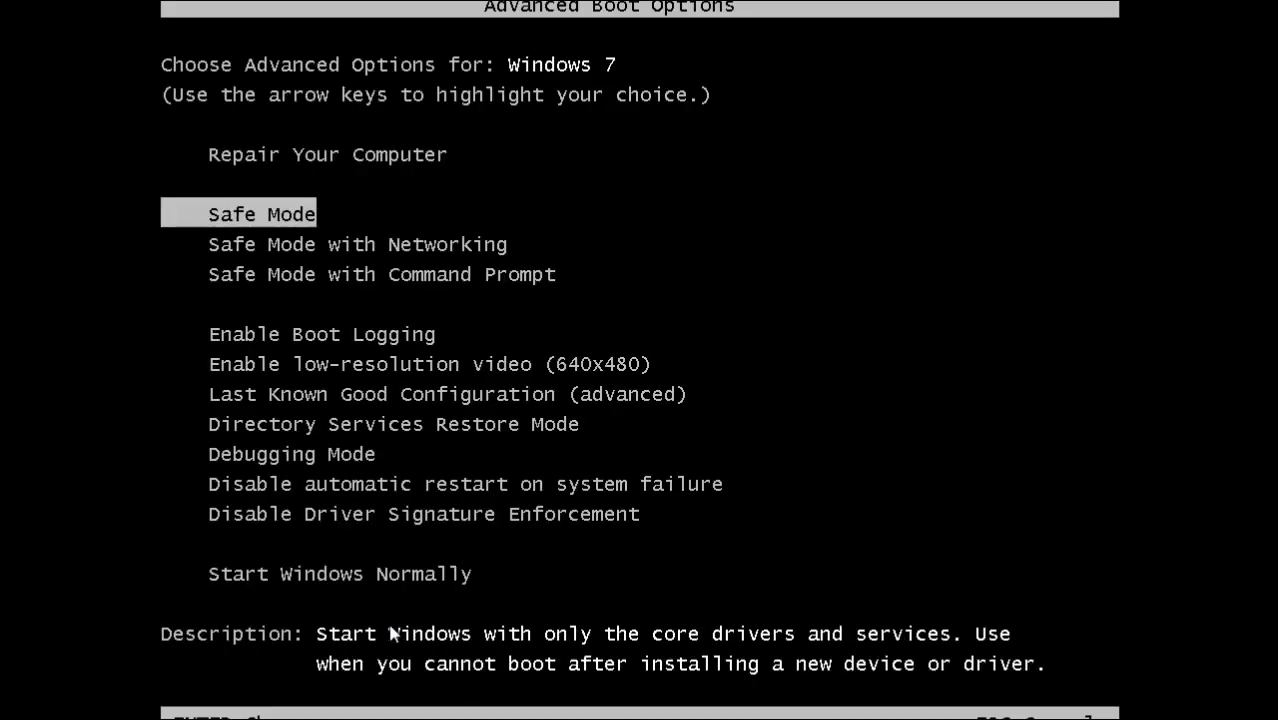
{"action": "key", "text": "Return"}
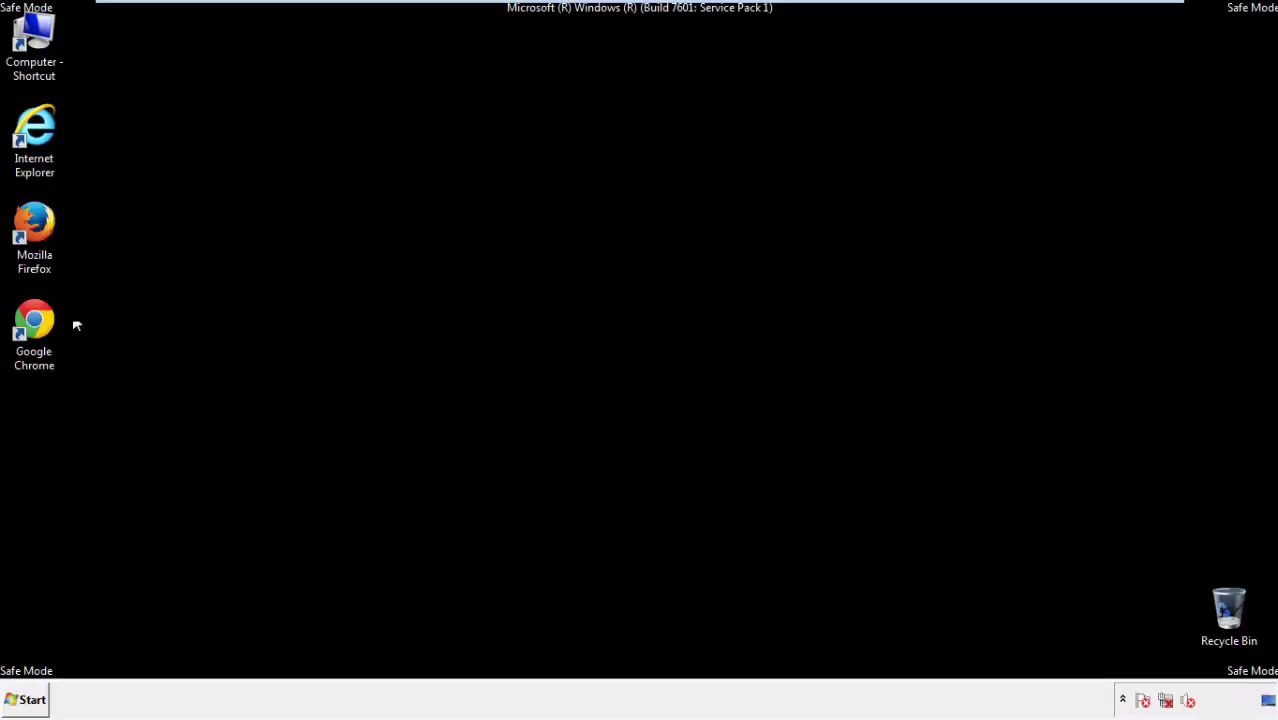
- Launch Firefox, decline the default-browser prompt, and keep the menu bar visible
{"action": "double_click", "coordinate": [46, 232]}
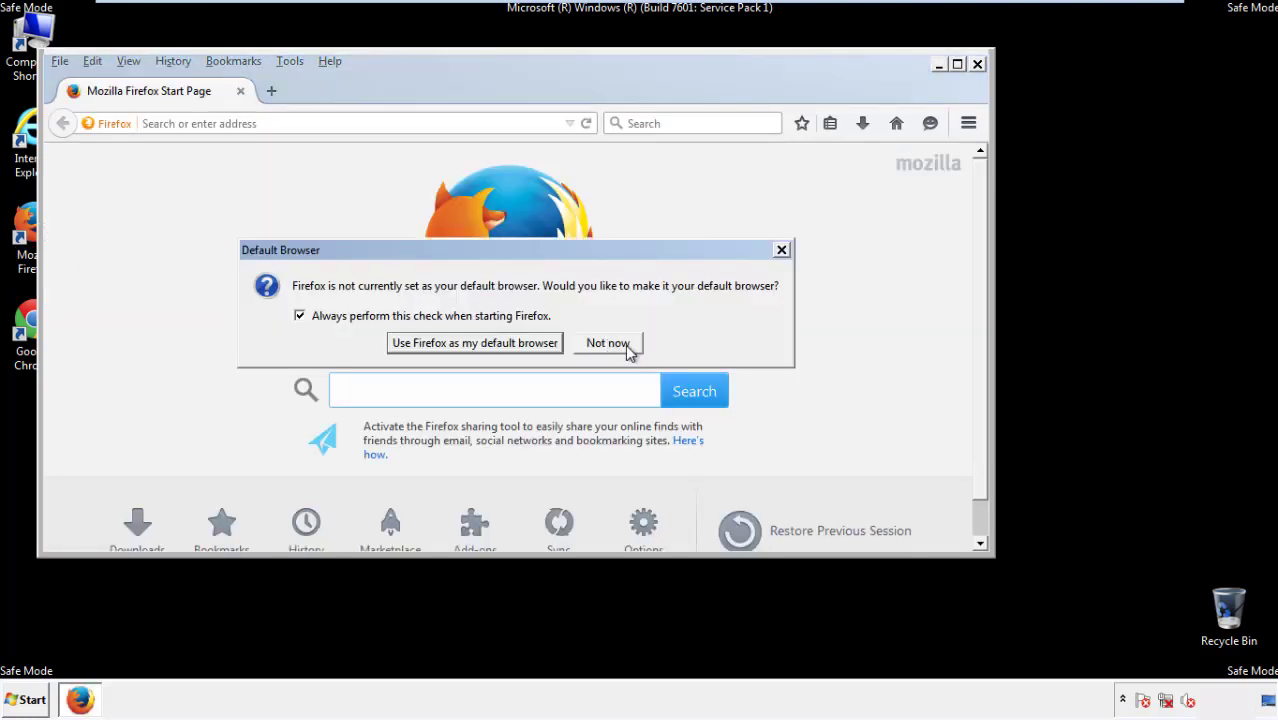
{"action": "left_click", "coordinate": [624, 343]}
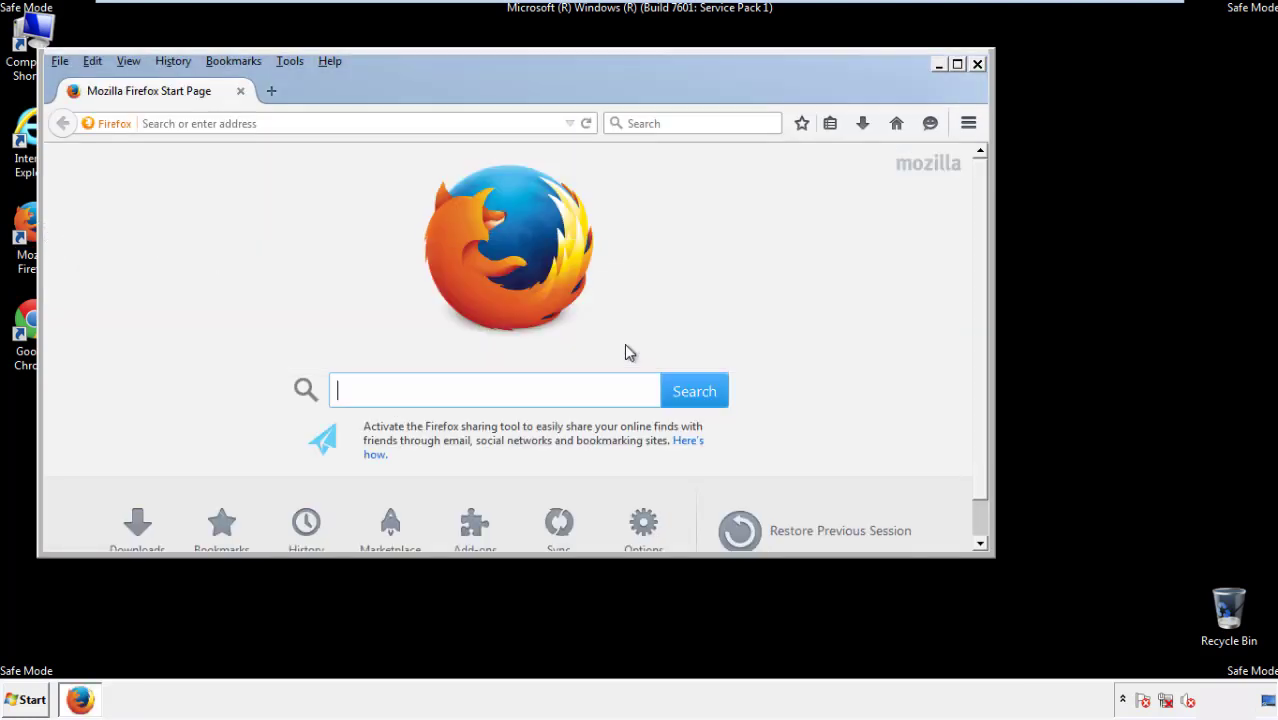
{"action": "right_click", "coordinate": [394, 88]}
{"action": "left_click", "coordinate": [428, 151]}
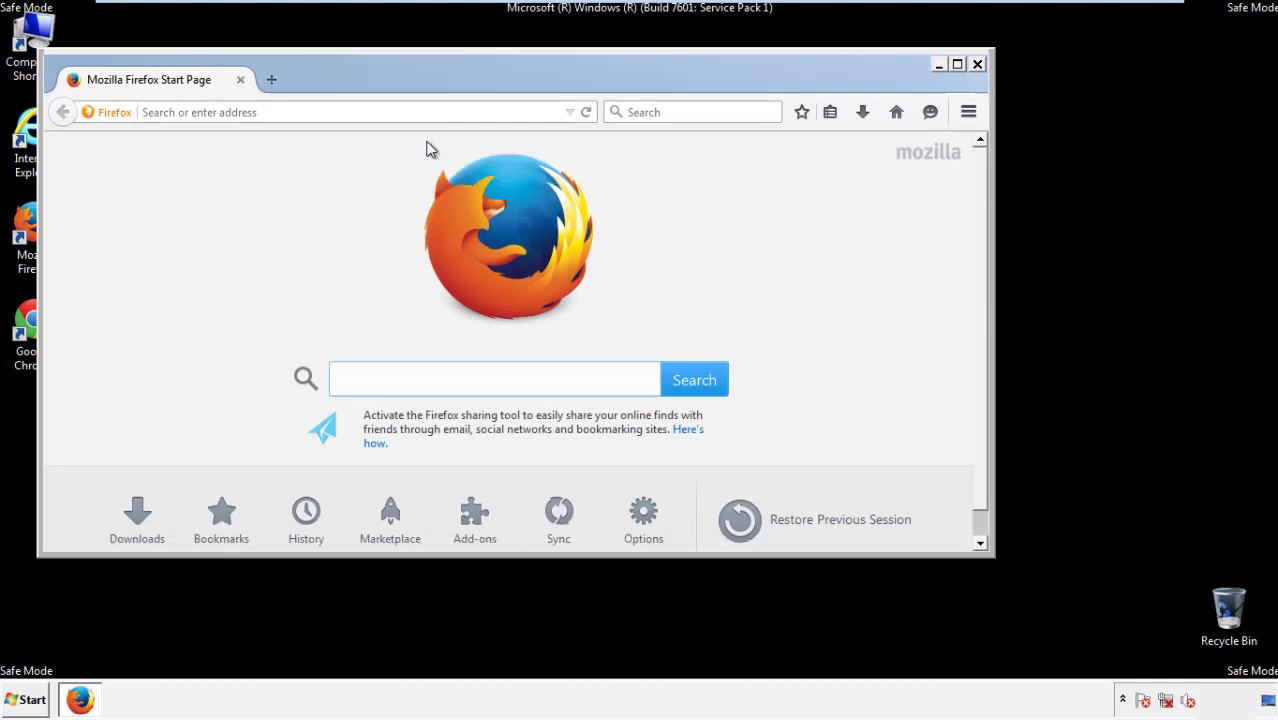
{"action": "right_click", "coordinate": [400, 80]}
{"action": "left_click", "coordinate": [418, 155]}
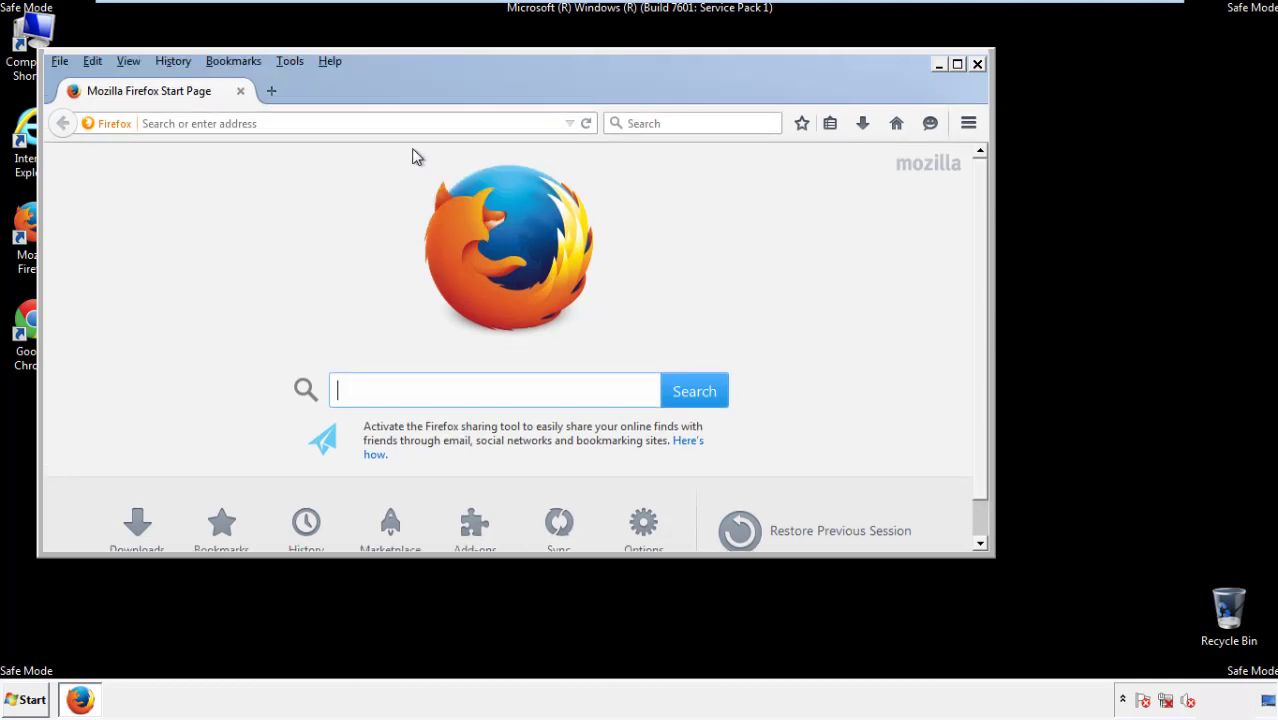
- Clear Firefox's recent history for Everything, including offline website data and site preferences
{"action": "left_click", "coordinate": [176, 64]}
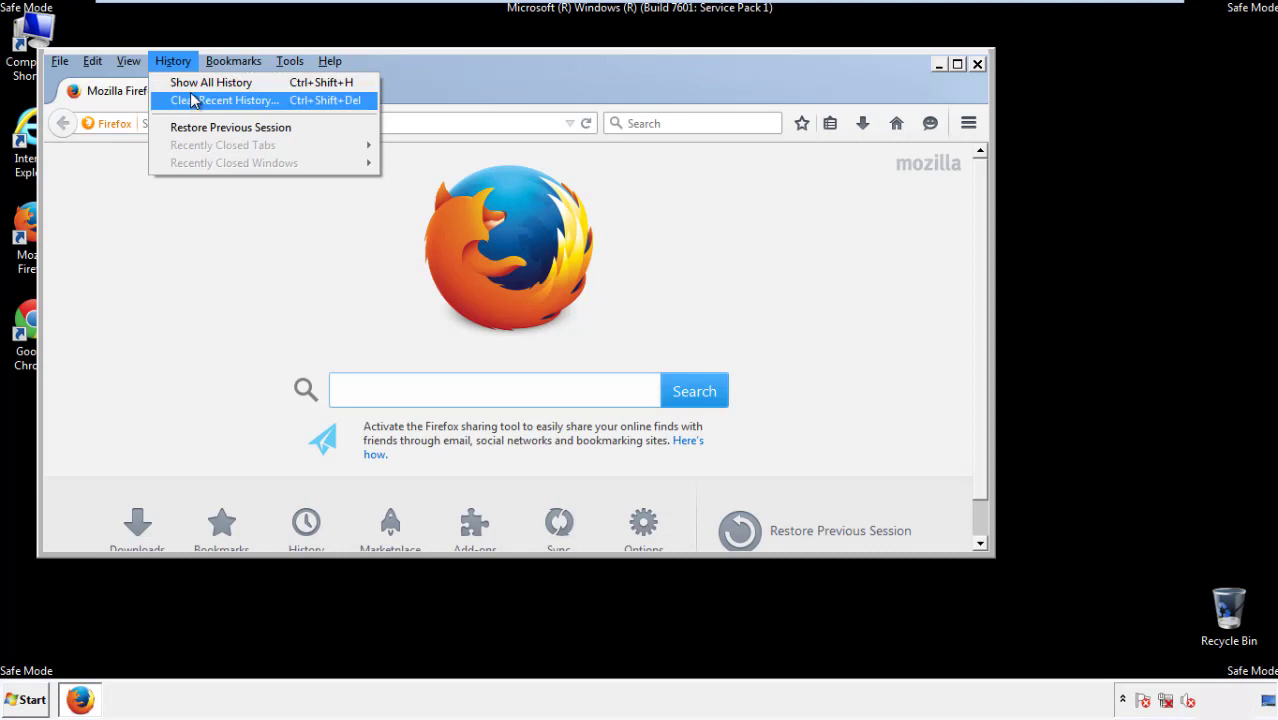
{"action": "left_click", "coordinate": [195, 100]}
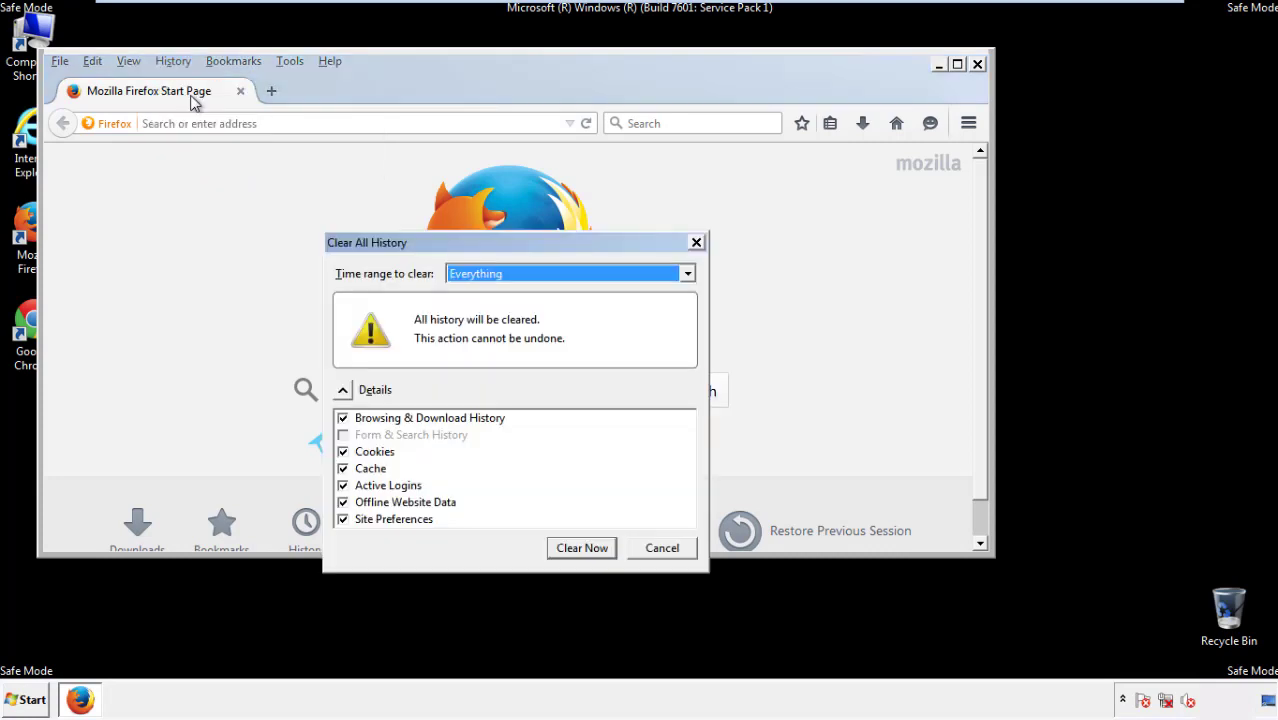
{"action": "left_click", "coordinate": [470, 274]}
{"action": "left_click", "coordinate": [480, 376]}
{"action": "left_click", "coordinate": [343, 502]}
{"action": "left_click", "coordinate": [343, 502]}
{"action": "left_click", "coordinate": [343, 520]}
{"action": "left_click", "coordinate": [343, 520]}
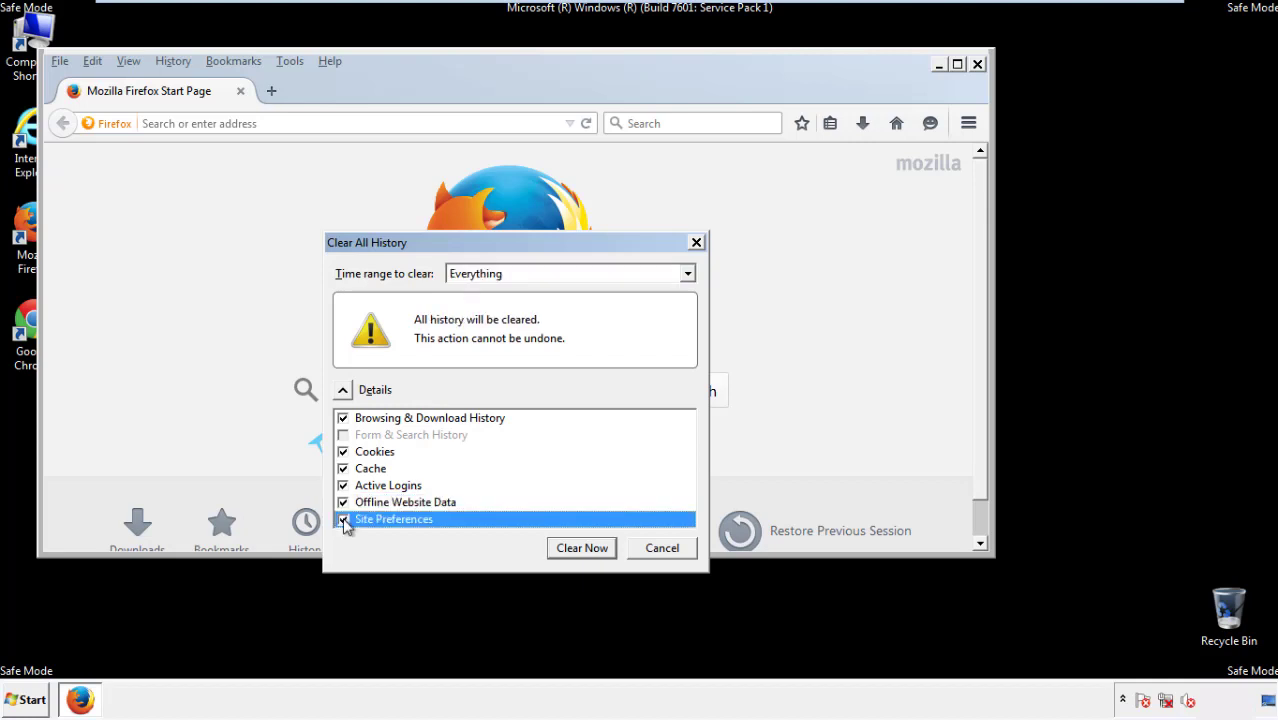
{"action": "left_click", "coordinate": [581, 549]}
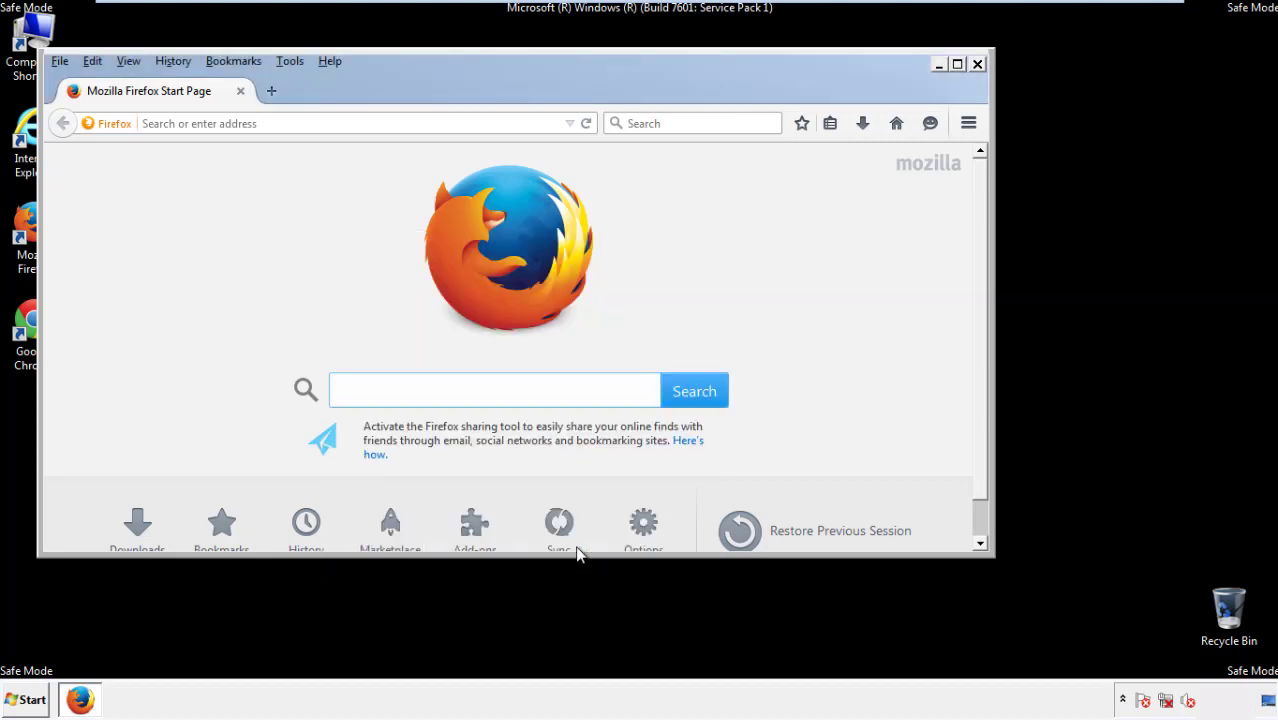
- Refresh Firefox to default settings via Troubleshooting Information, then close it
{"action": "left_click", "coordinate": [329, 61]}
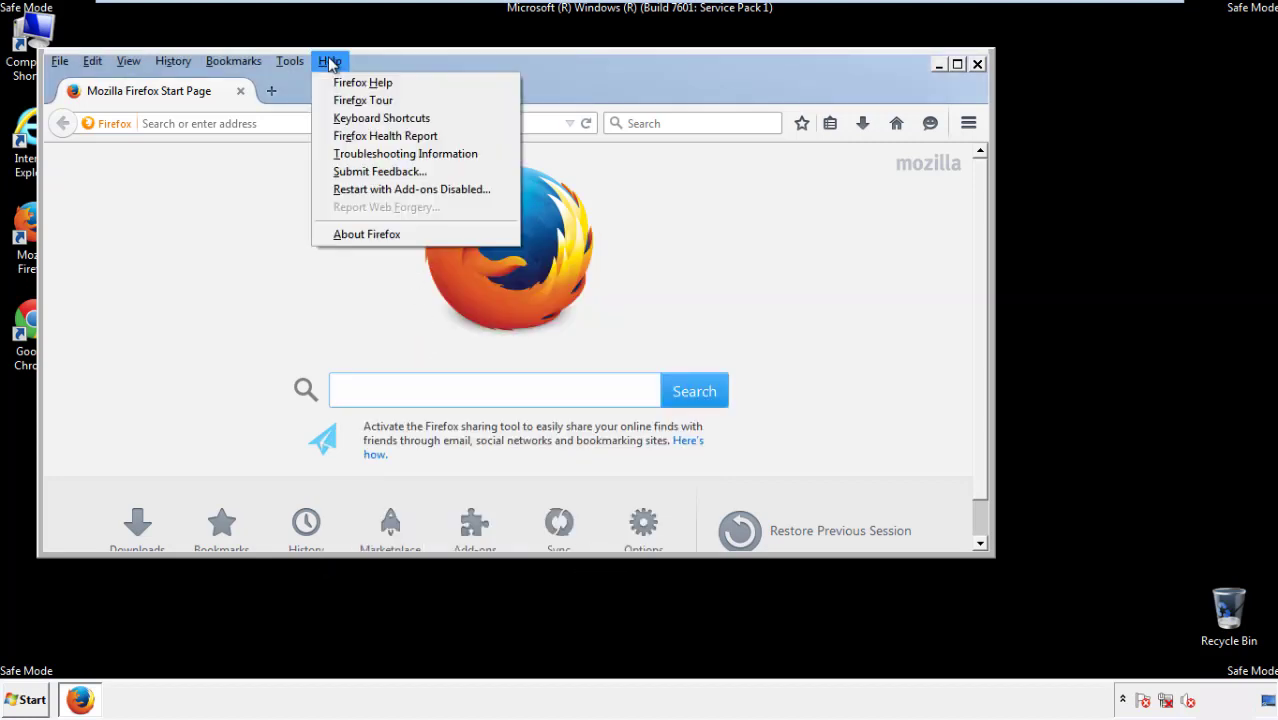
{"action": "left_click", "coordinate": [369, 153]}
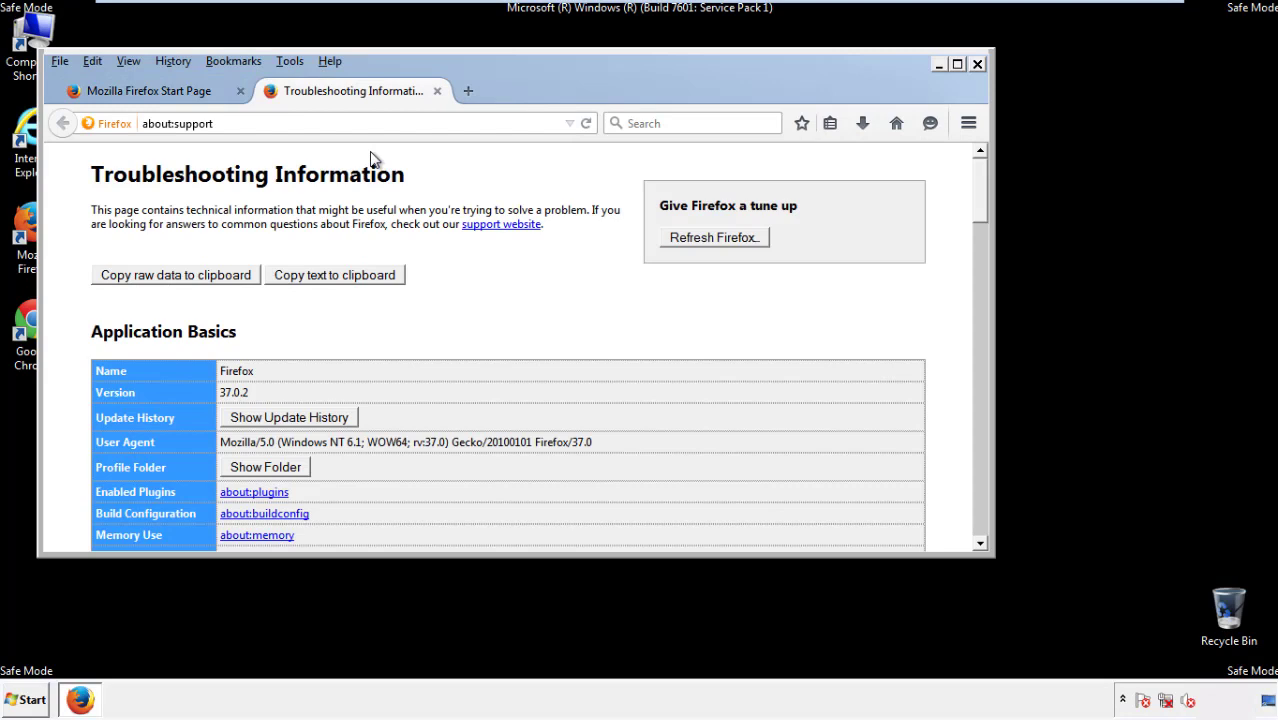
{"action": "left_click", "coordinate": [741, 240]}
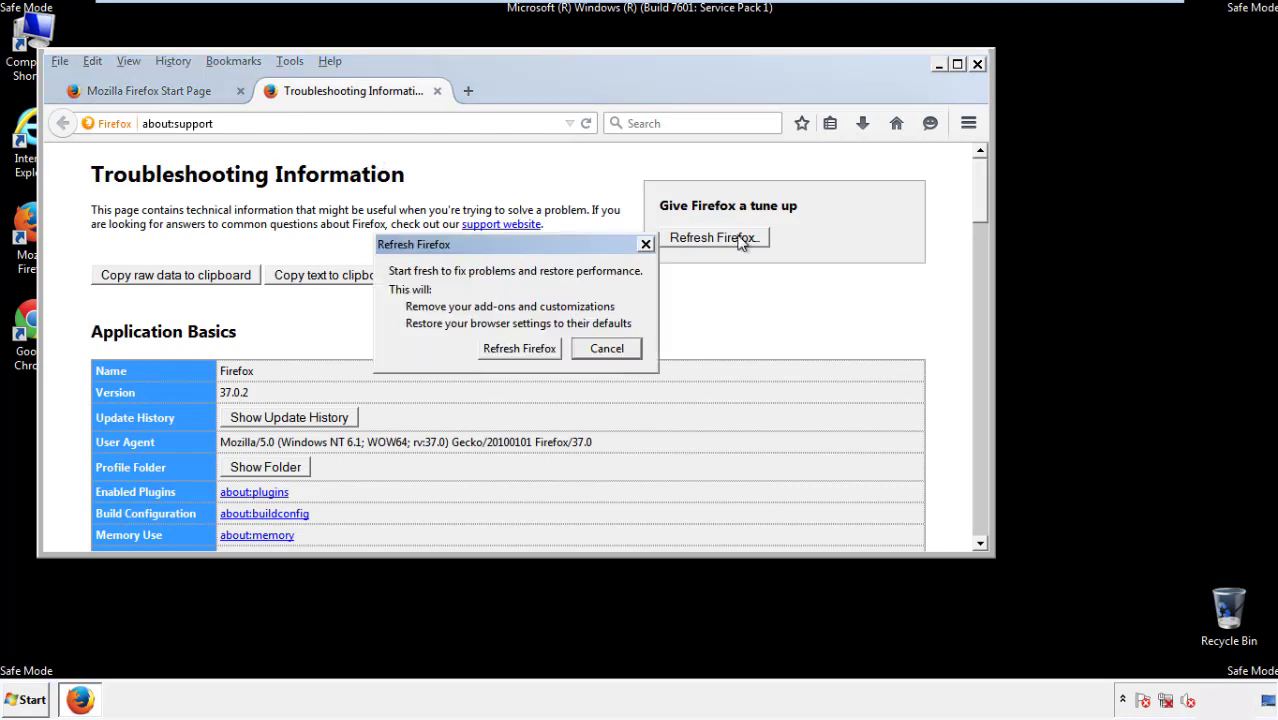
{"action": "left_click", "coordinate": [519, 348]}
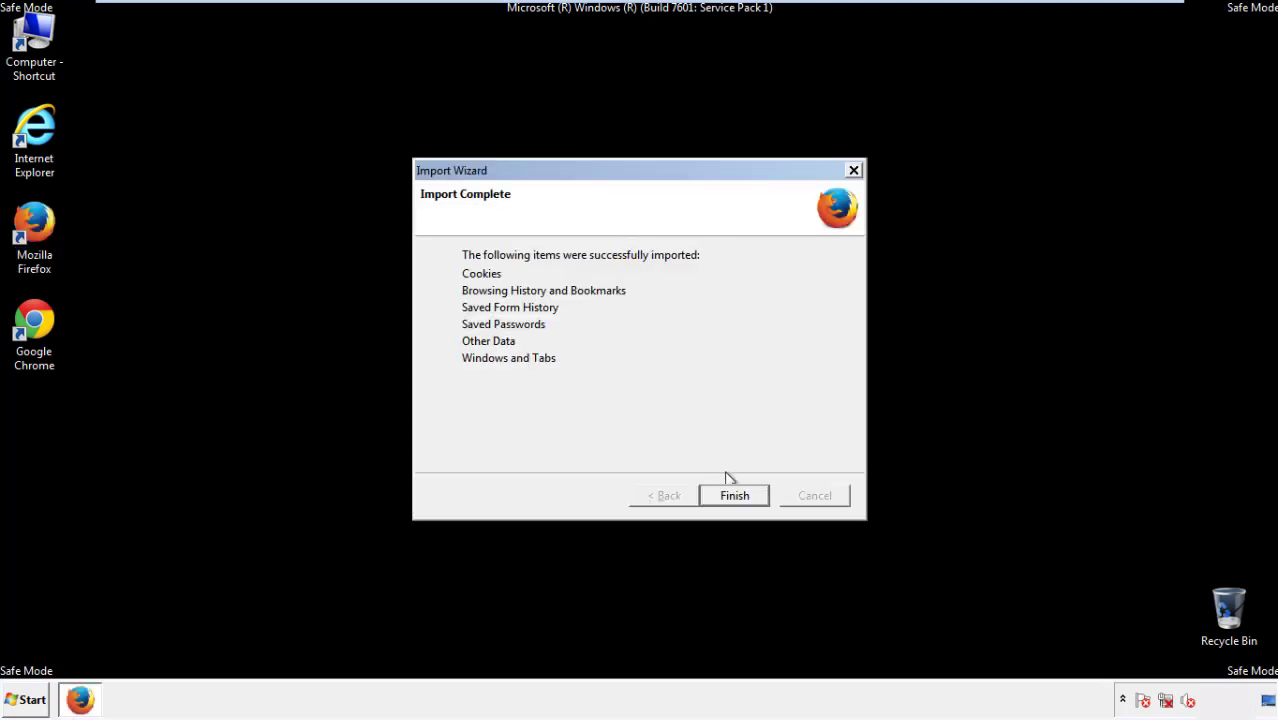
{"action": "left_click", "coordinate": [735, 497]}
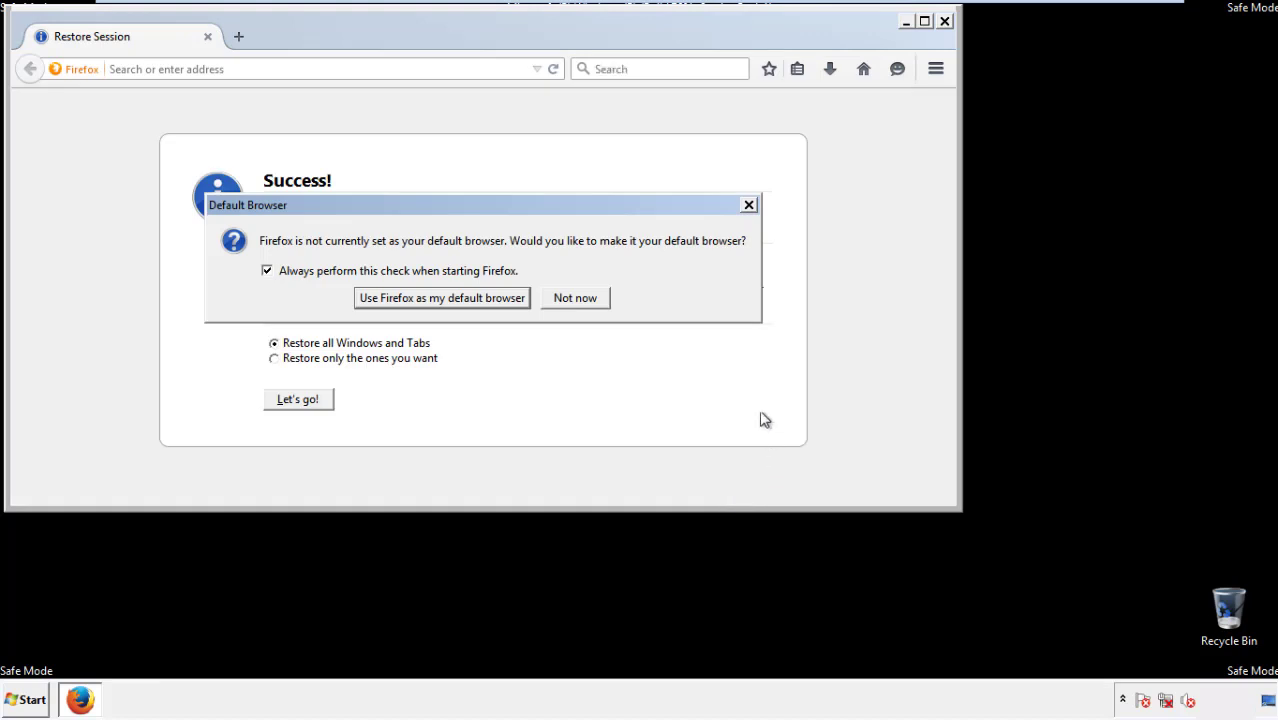
{"action": "left_click", "coordinate": [575, 300]}
{"action": "left_click", "coordinate": [944, 21]}
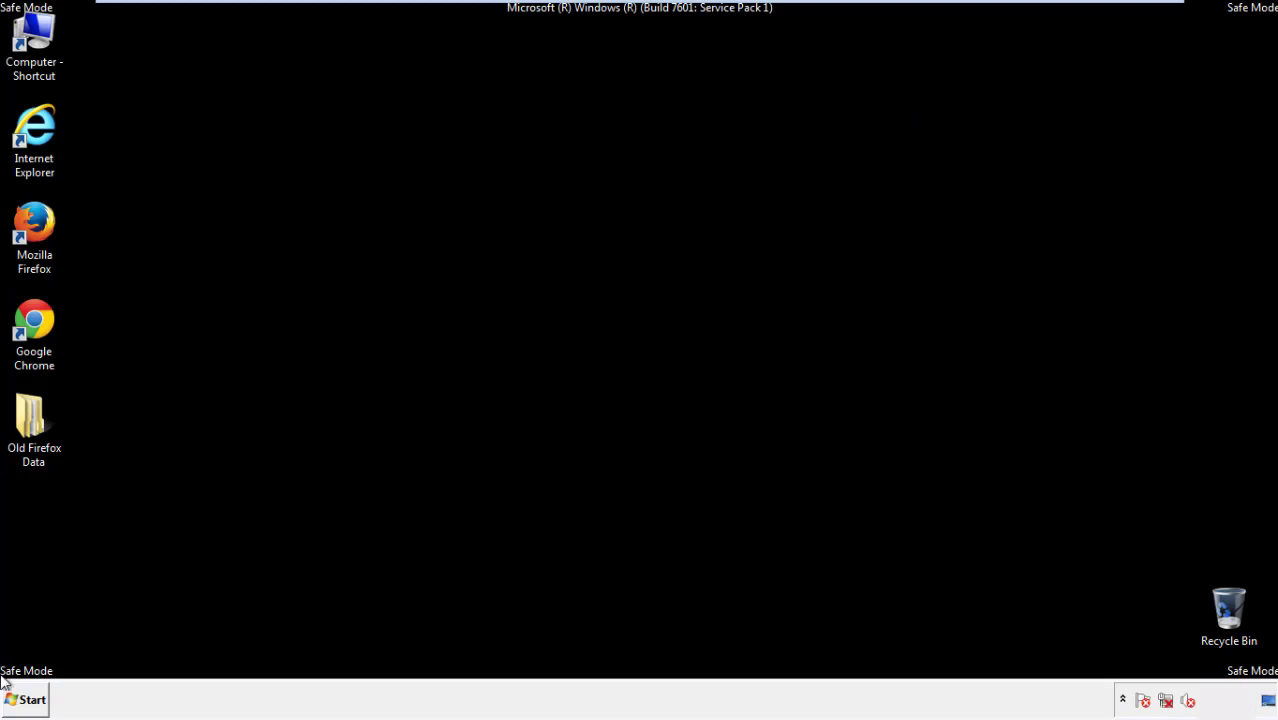
{"action": "left_click", "coordinate": [31, 318]}
- Launch Chrome, dismiss the default-browser prompt, and go to the History page in Settings
{"action": "double_click", "coordinate": [31, 318]}
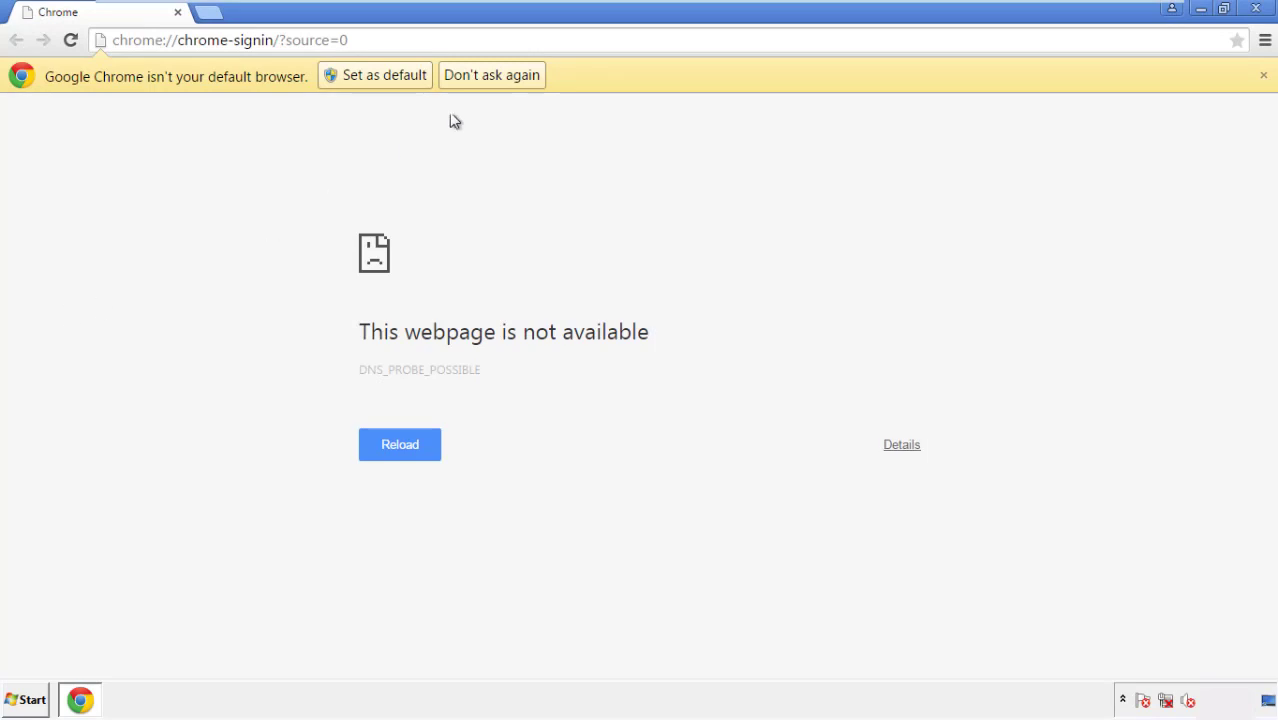
{"action": "left_click", "coordinate": [514, 80]}
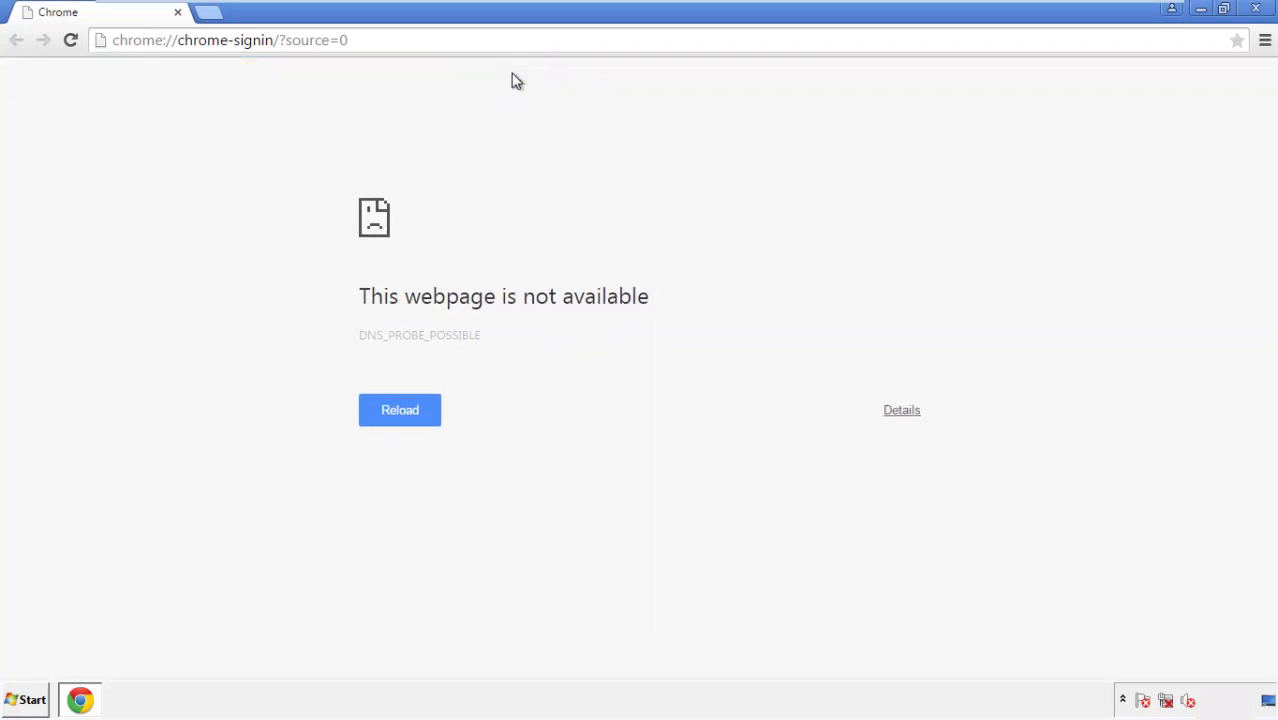
{"action": "left_click", "coordinate": [1265, 41]}
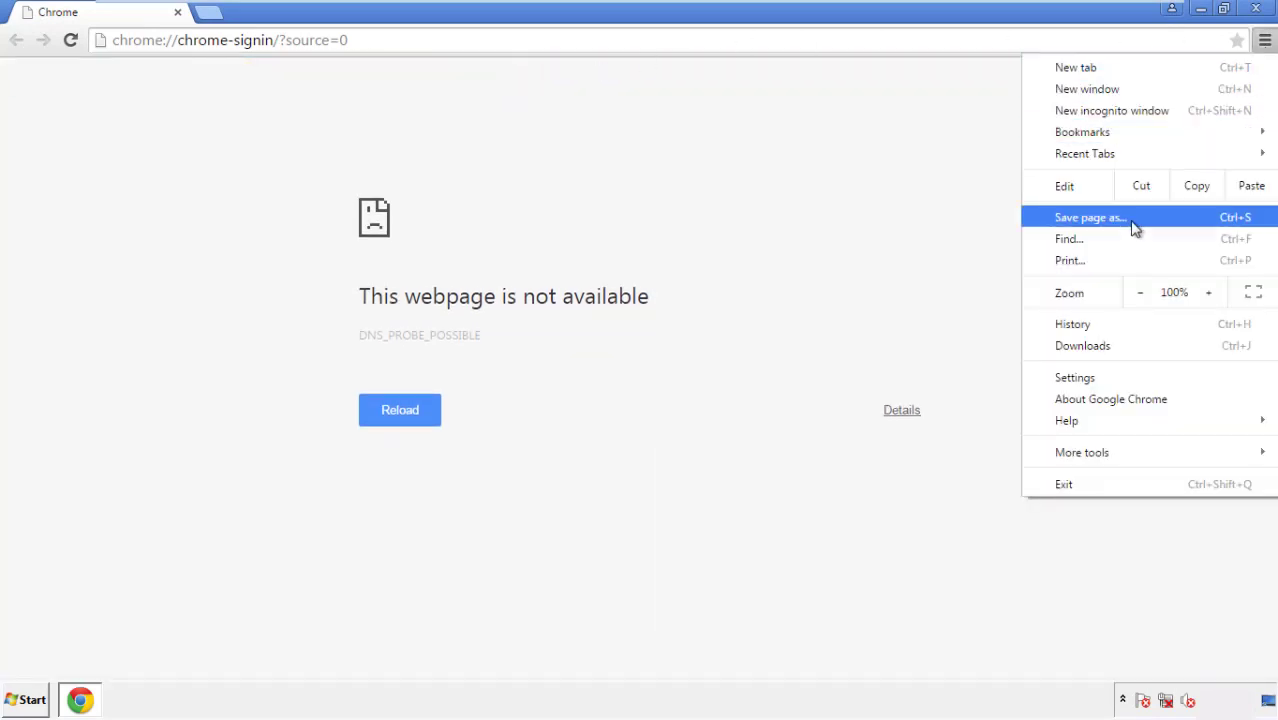
{"action": "left_click", "coordinate": [1080, 377]}
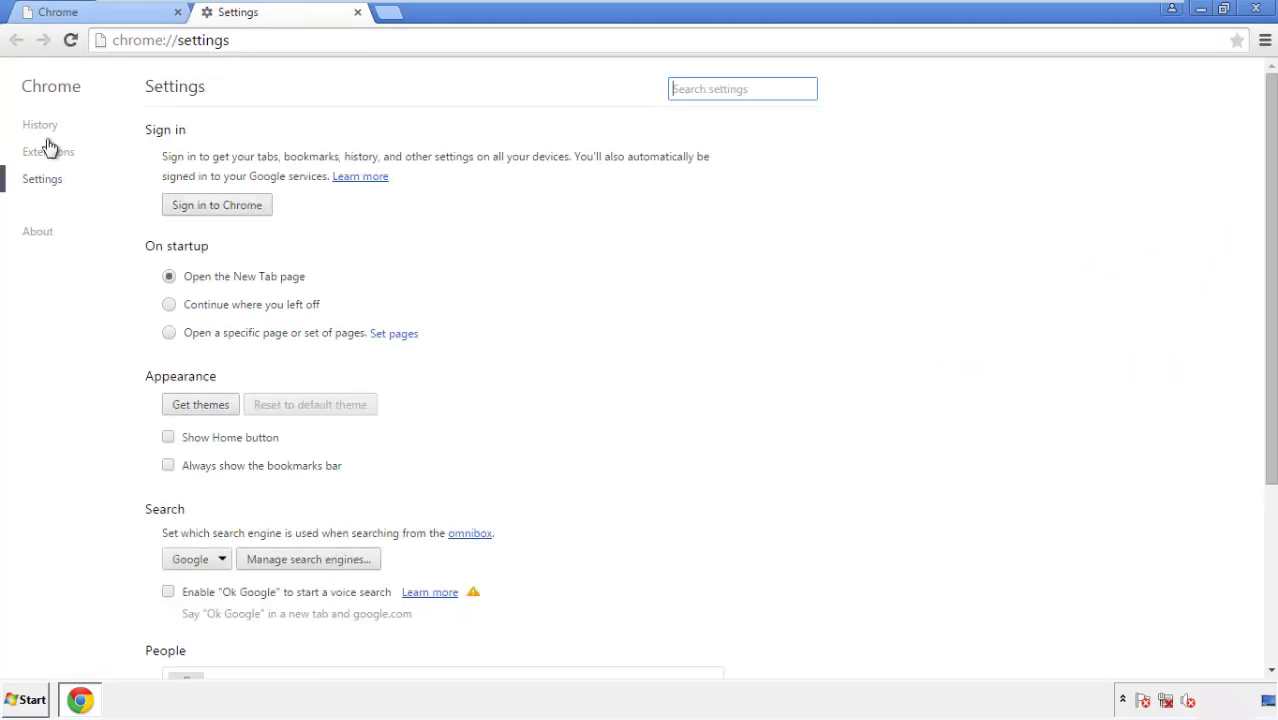
{"action": "left_click", "coordinate": [44, 126]}
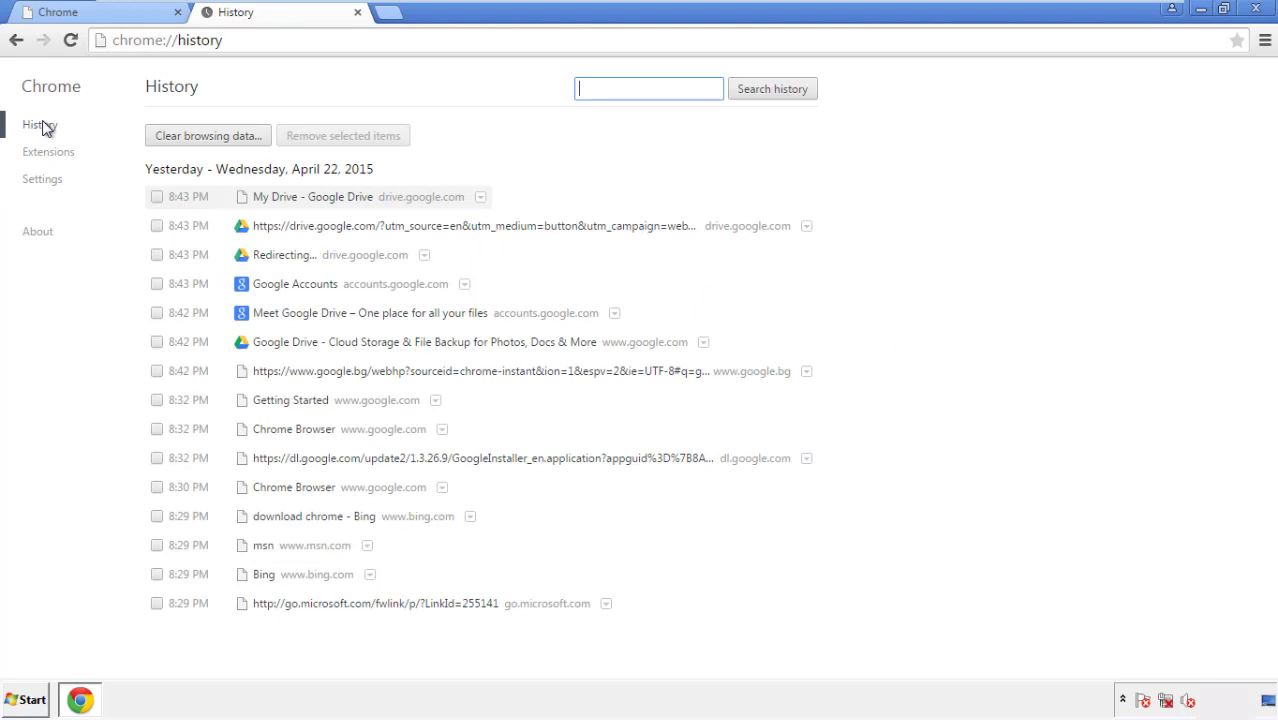
- Clear Chrome browsing data from the beginning of time, including autofill form data
{"action": "left_click", "coordinate": [192, 139]}
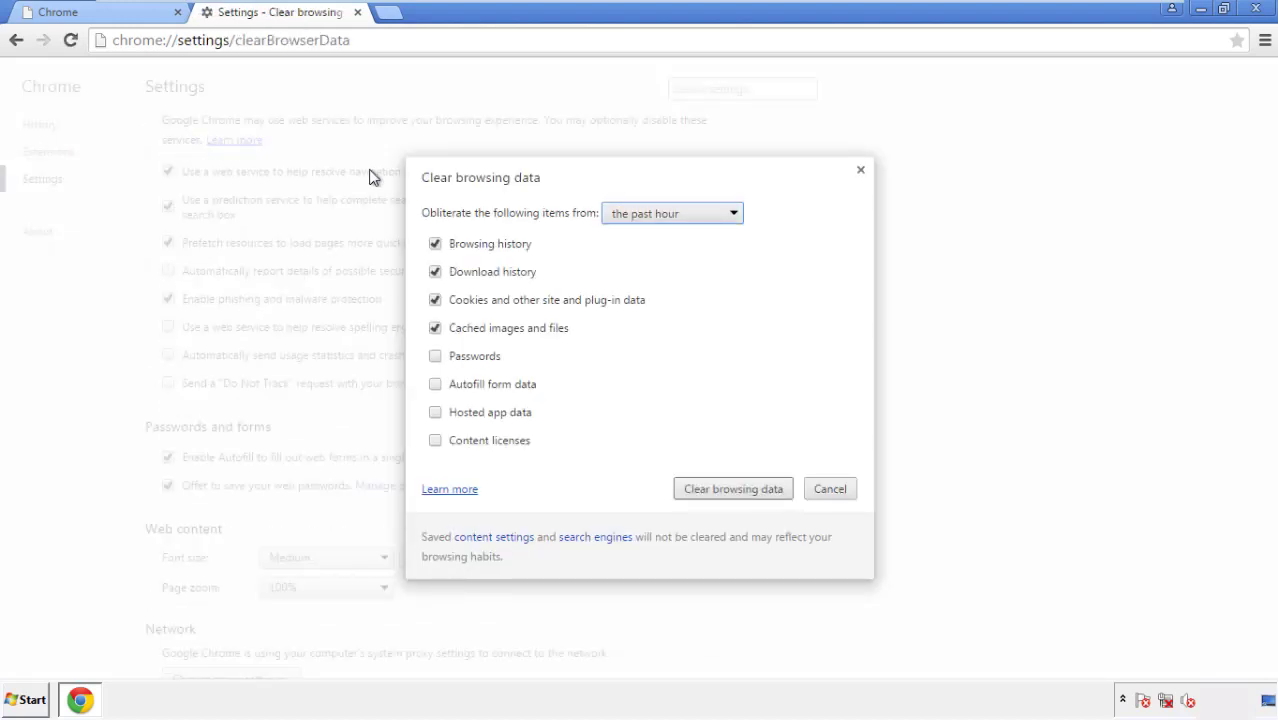
{"action": "left_click", "coordinate": [643, 216]}
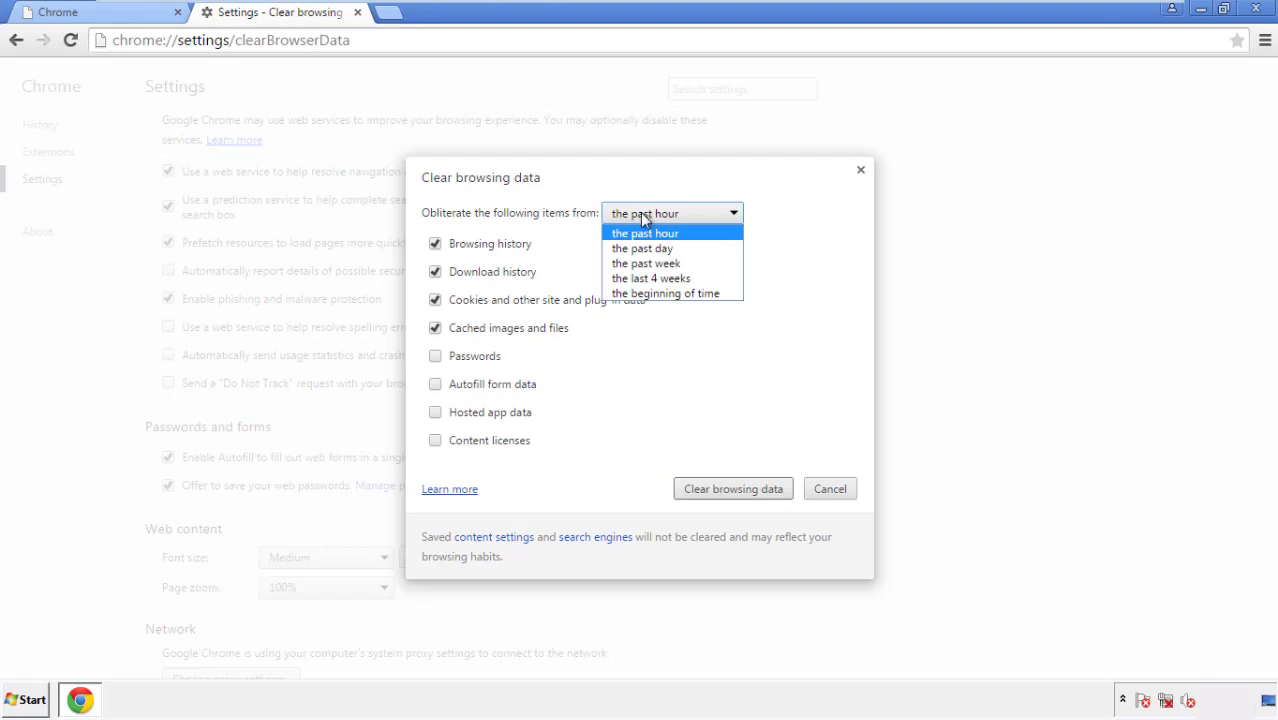
{"action": "left_click", "coordinate": [641, 294]}
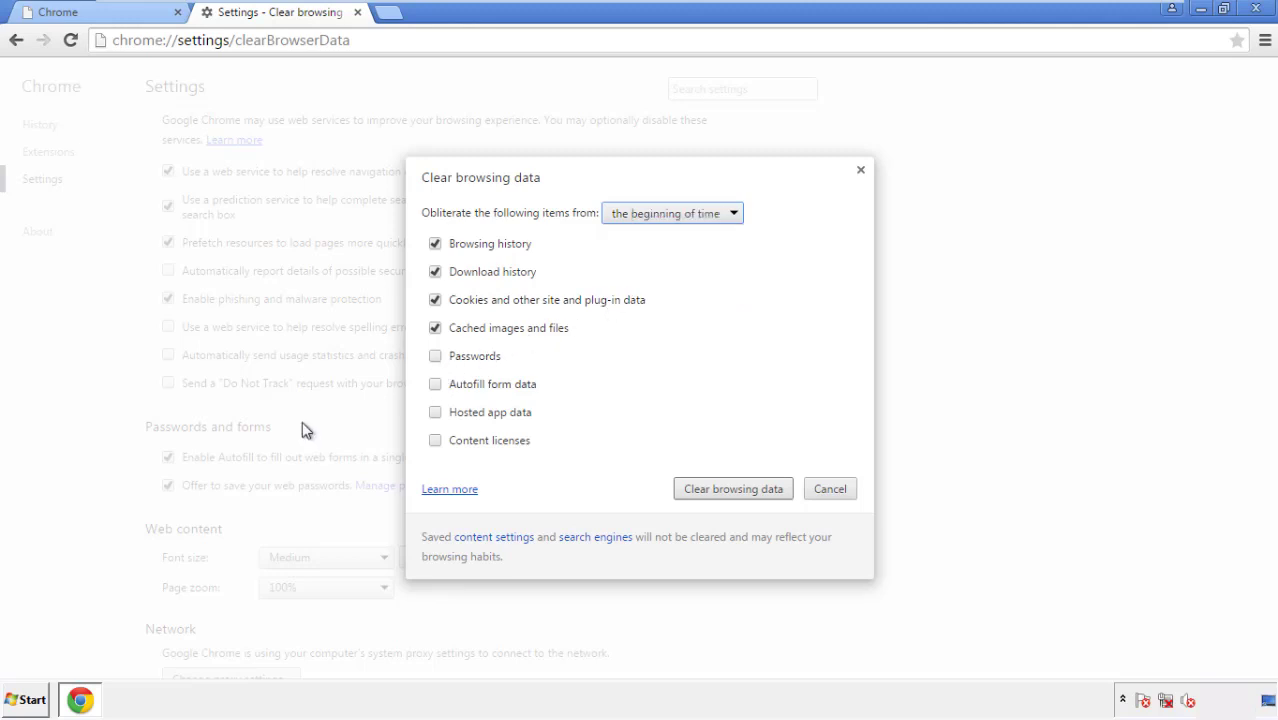
{"action": "left_click", "coordinate": [437, 386]}
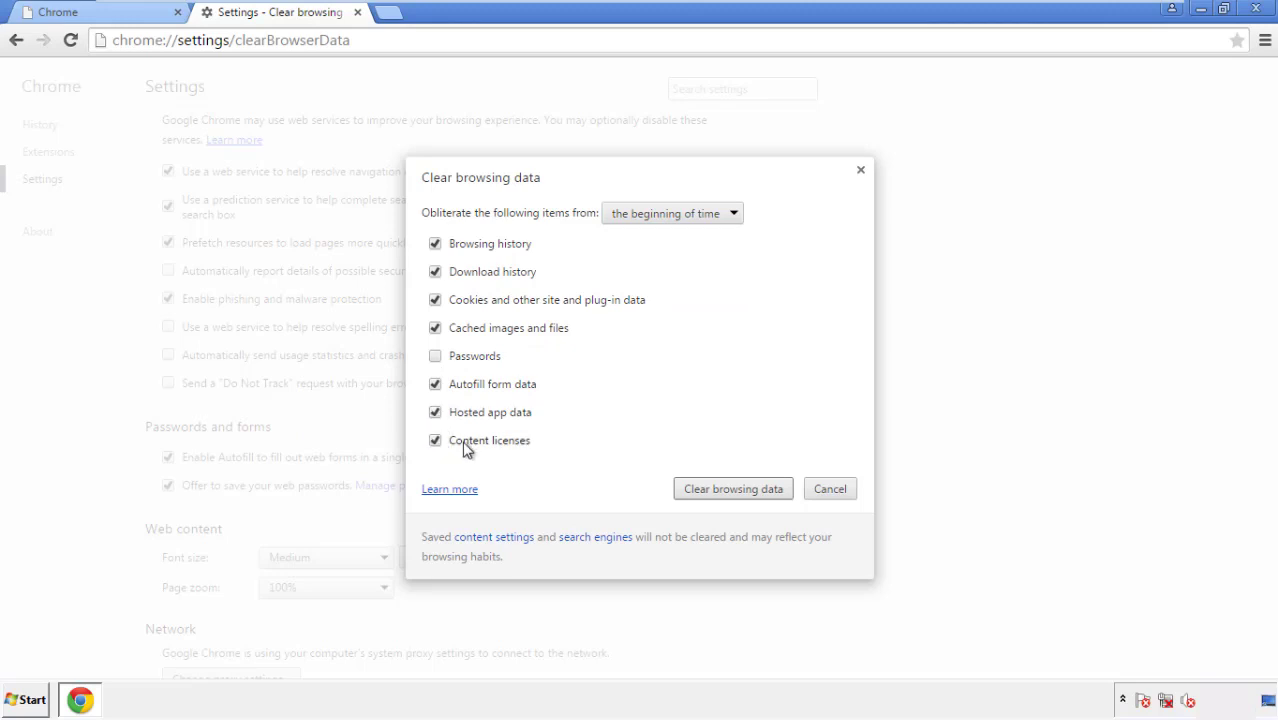
{"action": "left_click", "coordinate": [718, 493]}
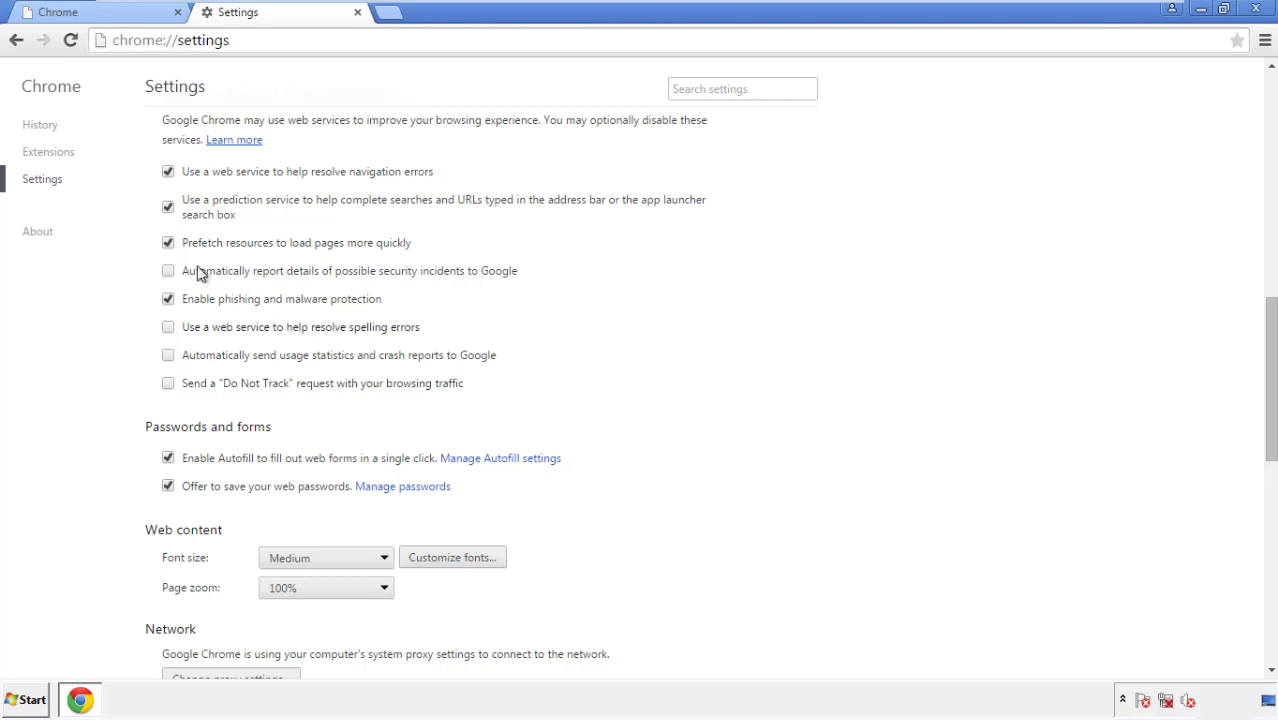
- Reset all Chrome settings to their defaults from the bottom of Settings, then close Chrome
{"action": "left_click_drag", "start_coordinate": [1270, 318], "coordinate": [1268, 534]}
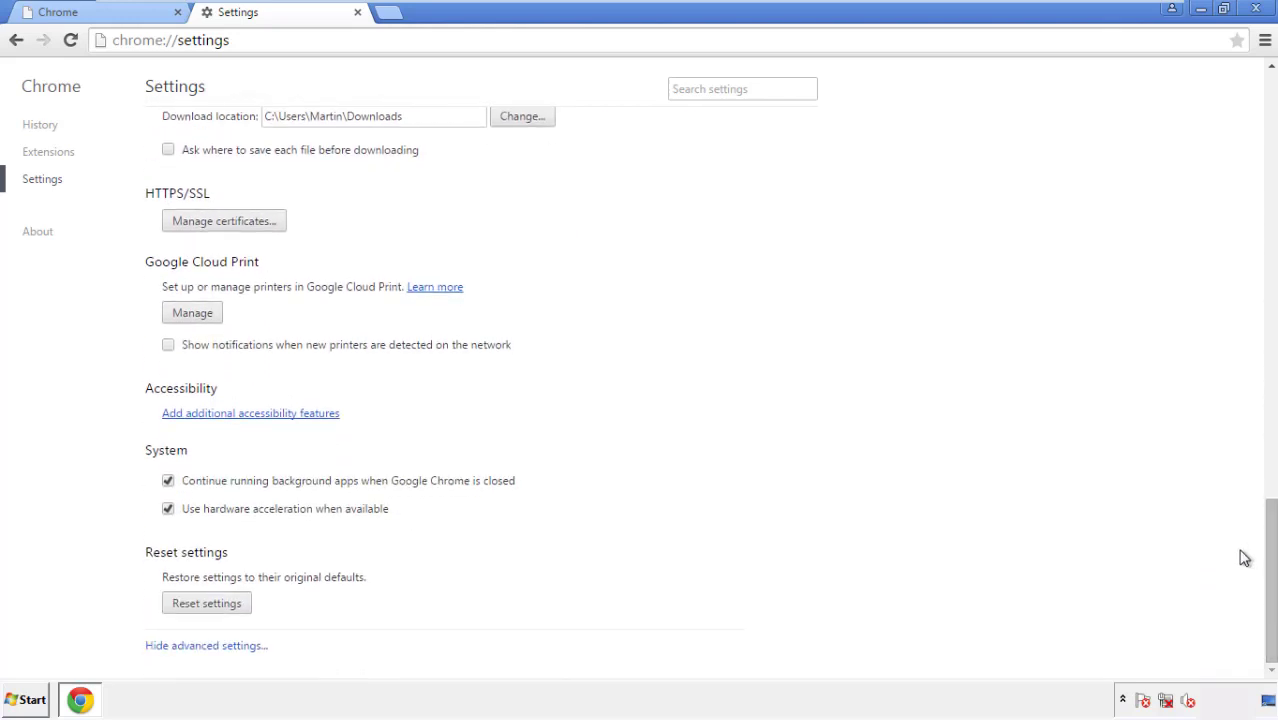
{"action": "left_click", "coordinate": [240, 606]}
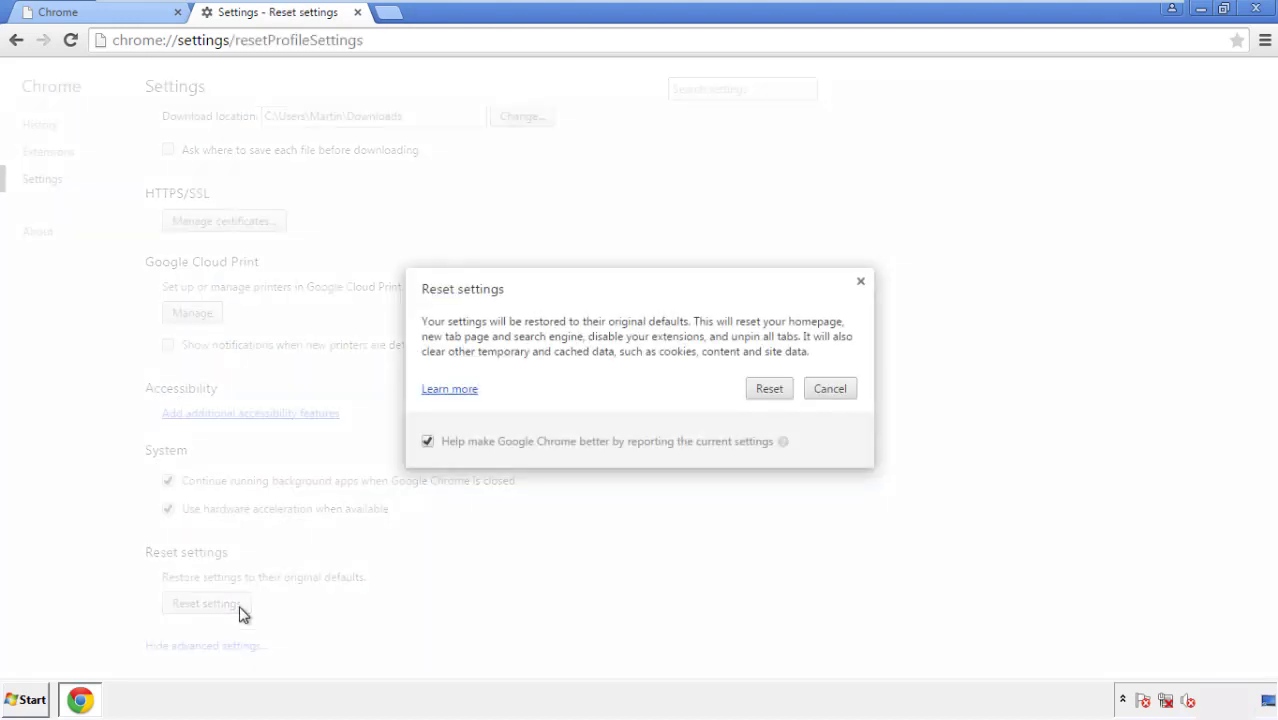
{"action": "left_click", "coordinate": [770, 389]}
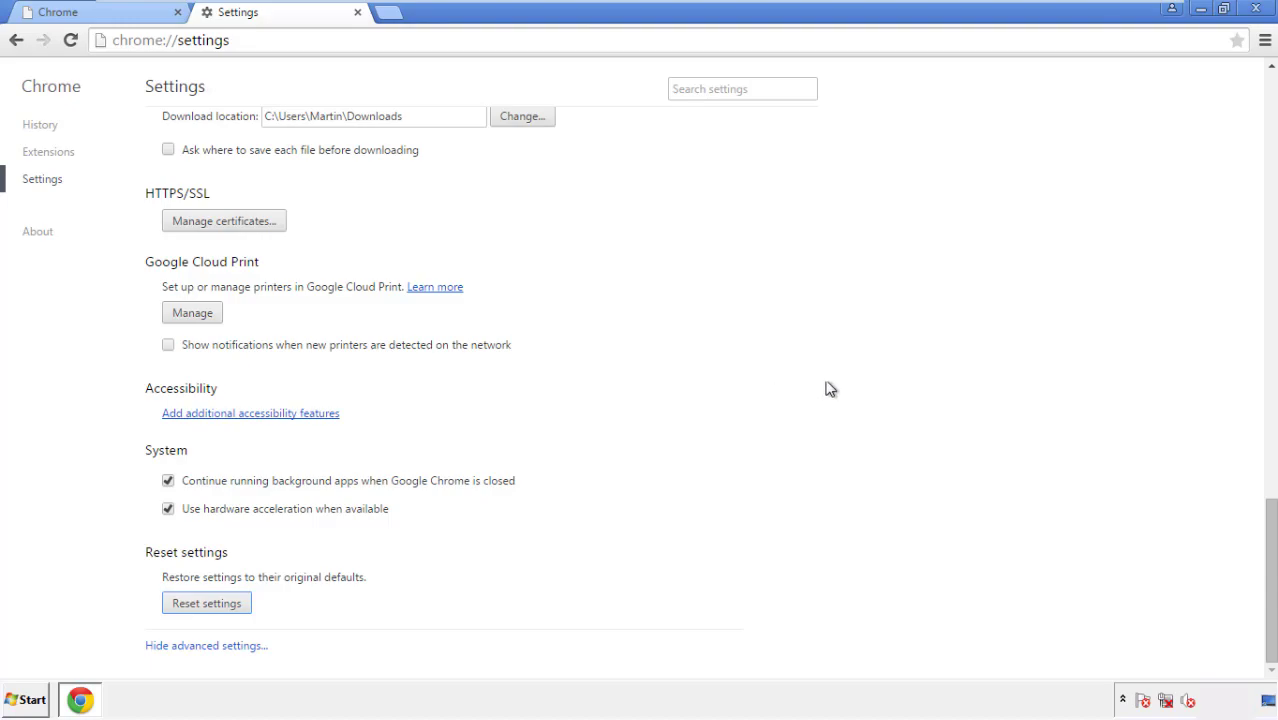
{"action": "left_click", "coordinate": [1255, 8]}
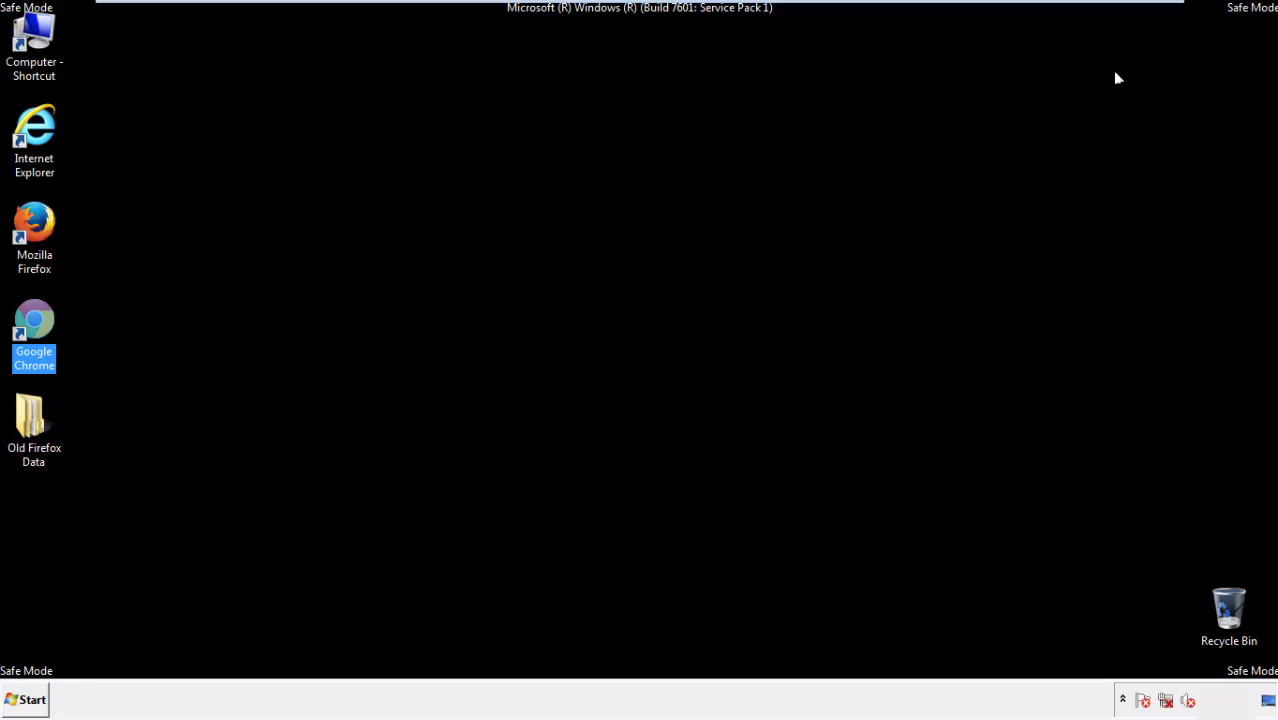
- Remove the Search Mine extension in Firefox's Add-ons Manager, then close Firefox
{"action": "left_click", "coordinate": [690, 323]}
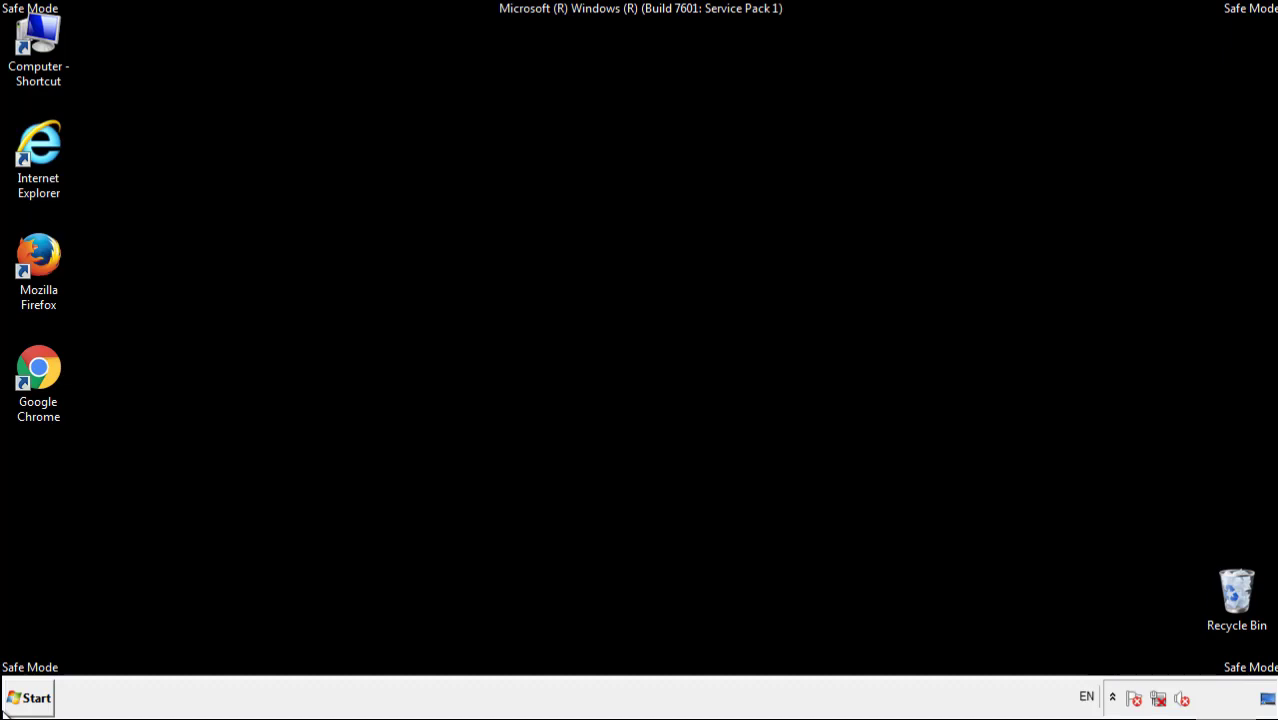
{"action": "double_click", "coordinate": [49, 248]}
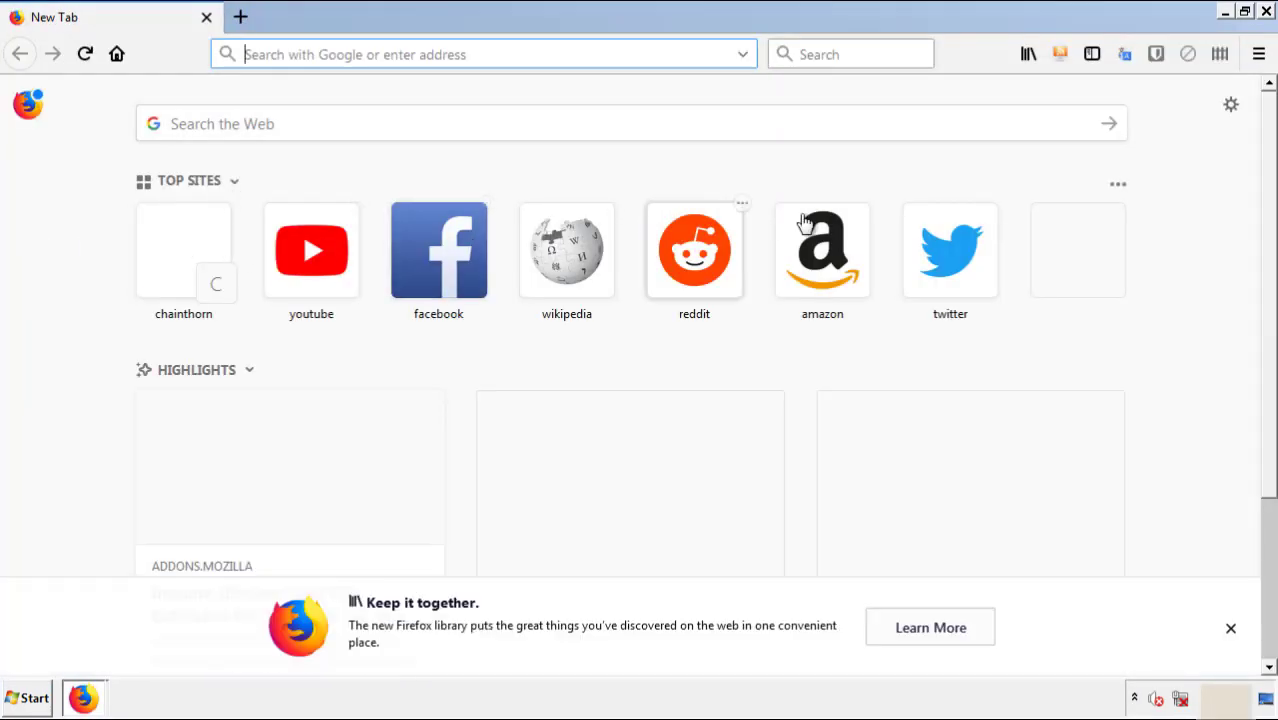
{"action": "left_click", "coordinate": [1258, 54]}
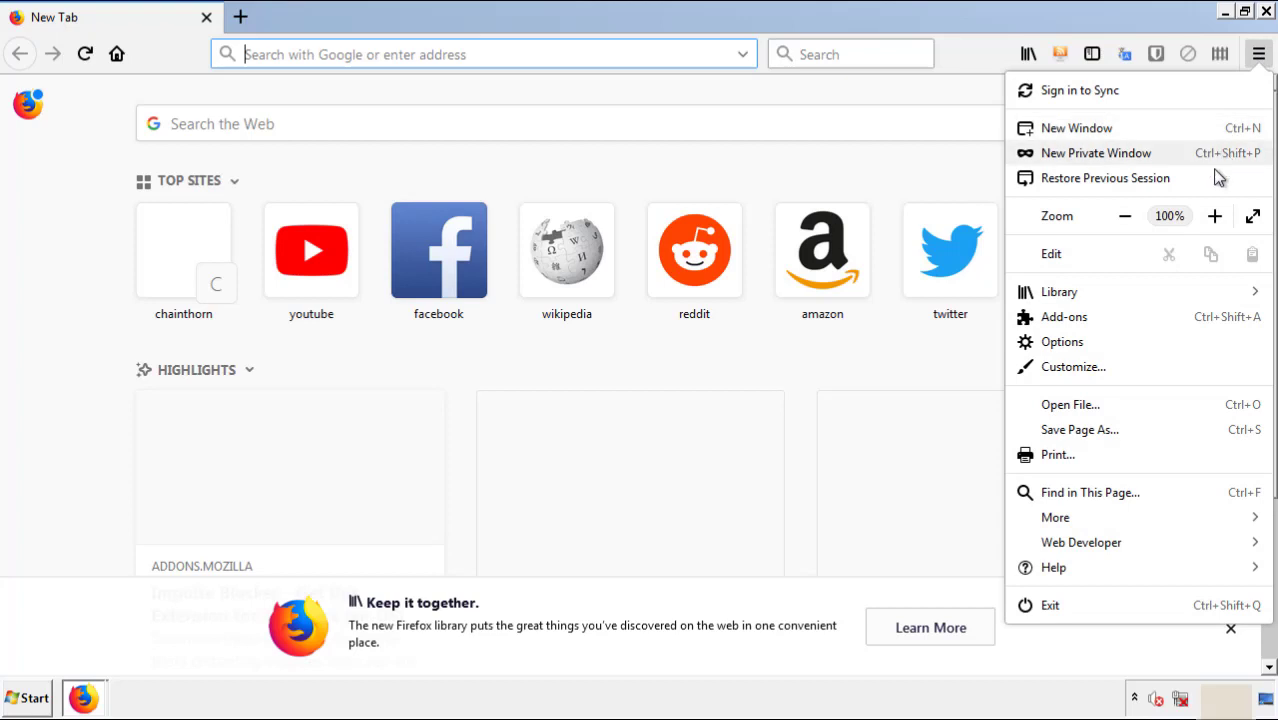
{"action": "left_click", "coordinate": [1179, 324]}
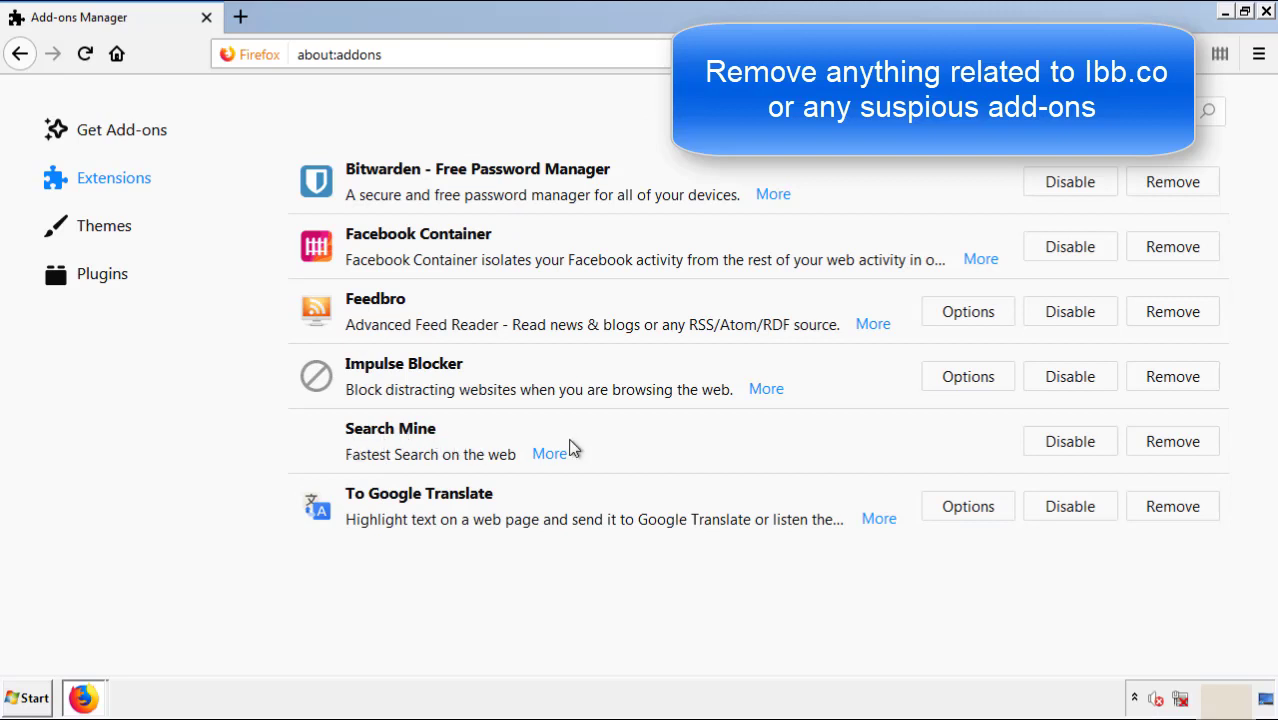
{"action": "left_click", "coordinate": [1167, 447]}
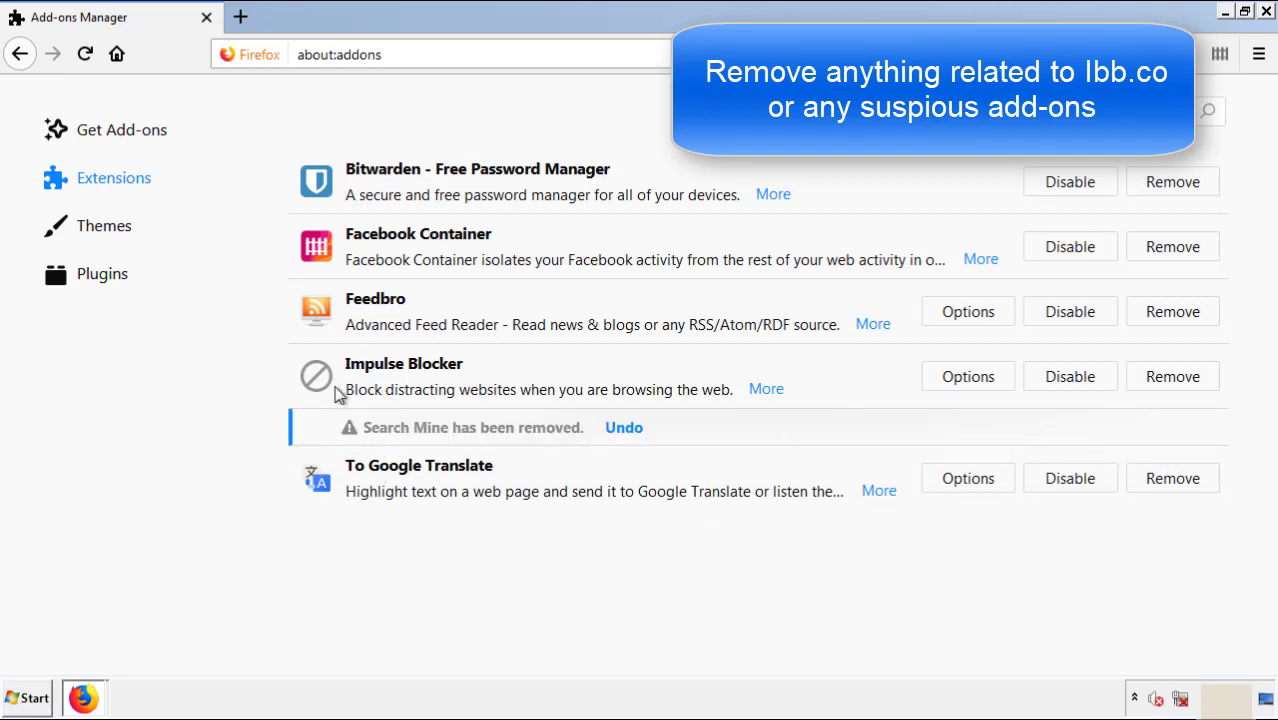
{"action": "left_click", "coordinate": [1268, 14]}
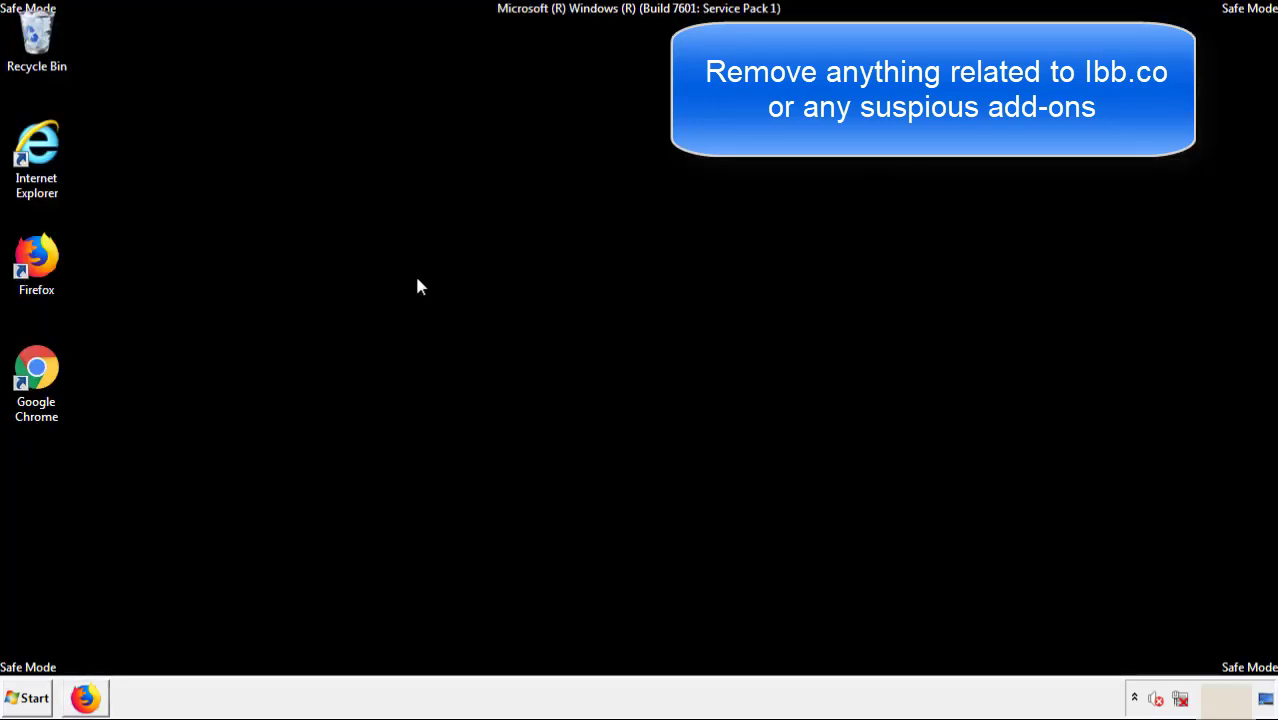
- Remove the Search Mine extension from Chrome's Extensions page and close Chrome
{"action": "double_click", "coordinate": [35, 388]}
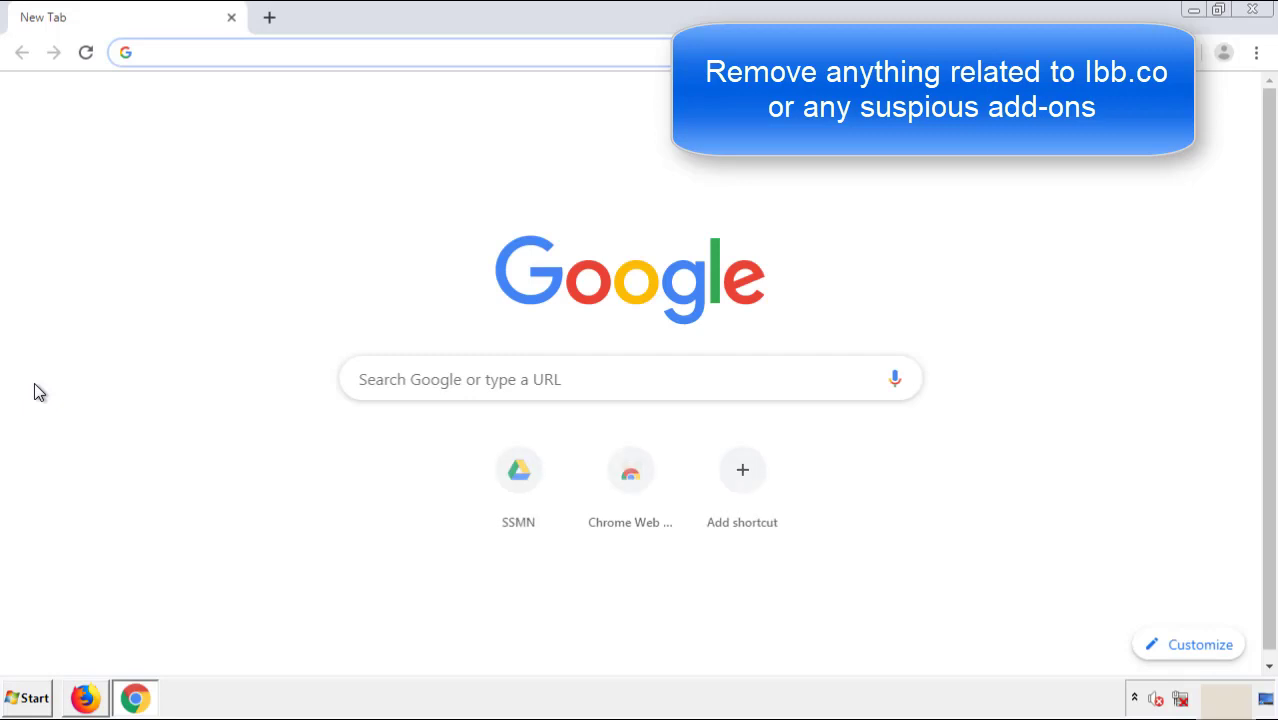
{"action": "left_click", "coordinate": [1256, 52]}
{"action": "mouse_move", "coordinate": [1144, 350]}
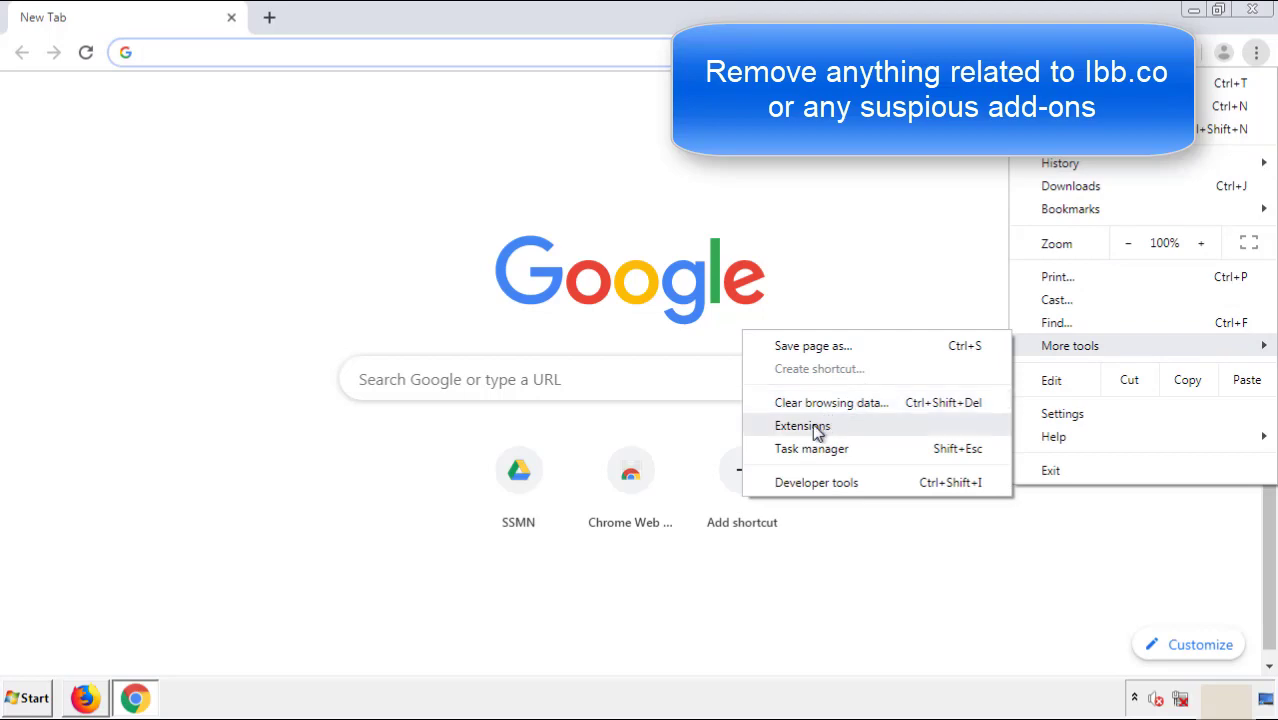
{"action": "left_click", "coordinate": [812, 425]}
{"action": "scroll", "coordinate": [362, 334], "scroll_direction": "down", "scroll_amount": 7}
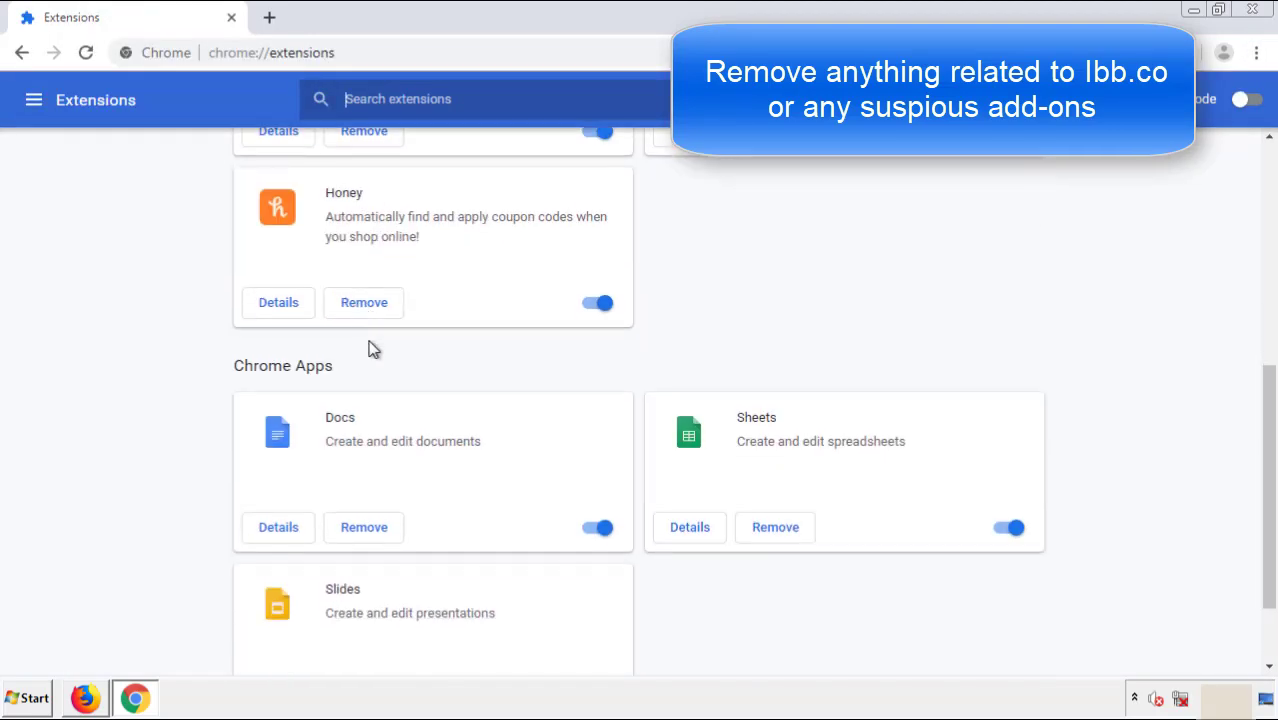
{"action": "scroll", "coordinate": [485, 365], "scroll_direction": "up", "scroll_amount": 7}
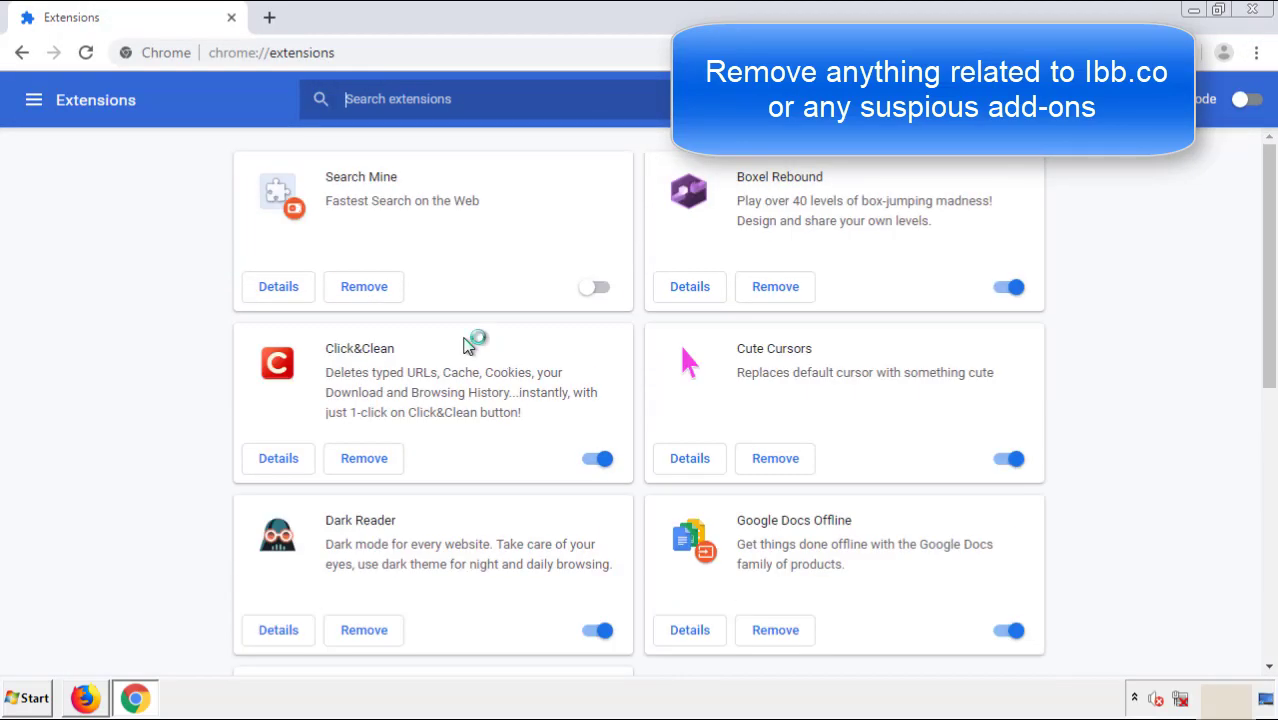
{"action": "left_click", "coordinate": [360, 292]}
{"action": "left_click", "coordinate": [720, 160]}
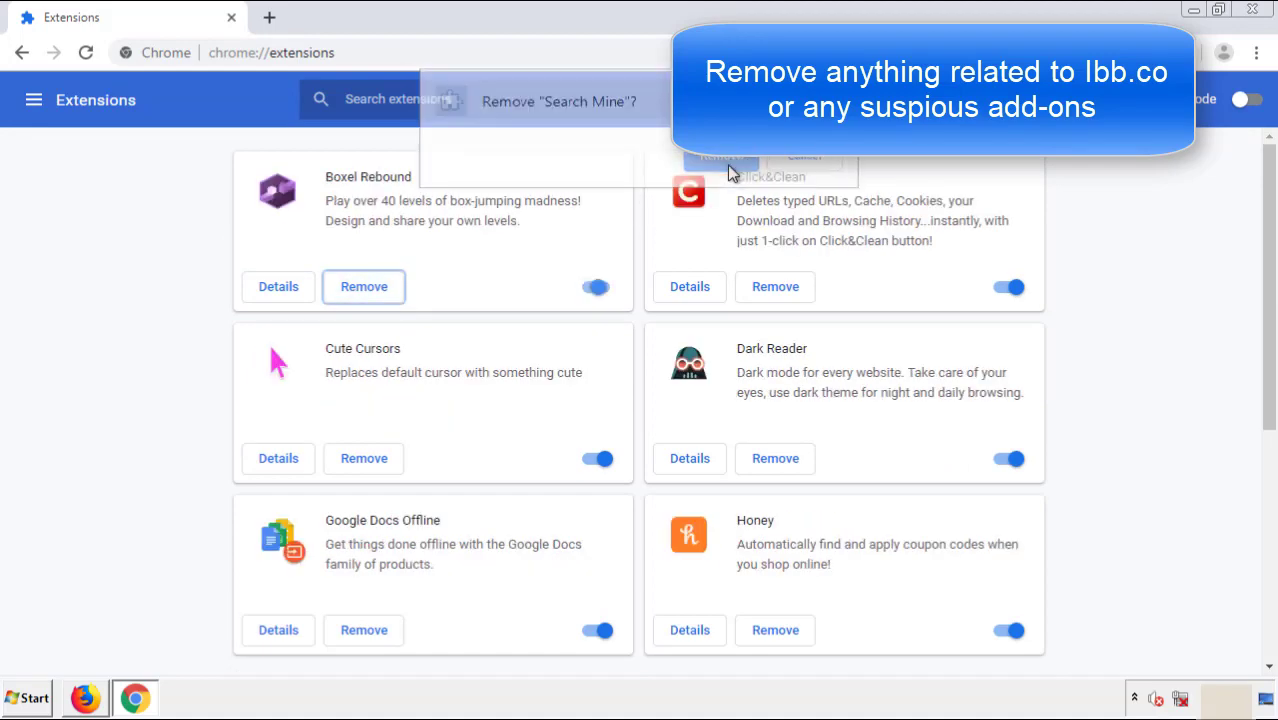
{"action": "left_click", "coordinate": [1264, 16]}
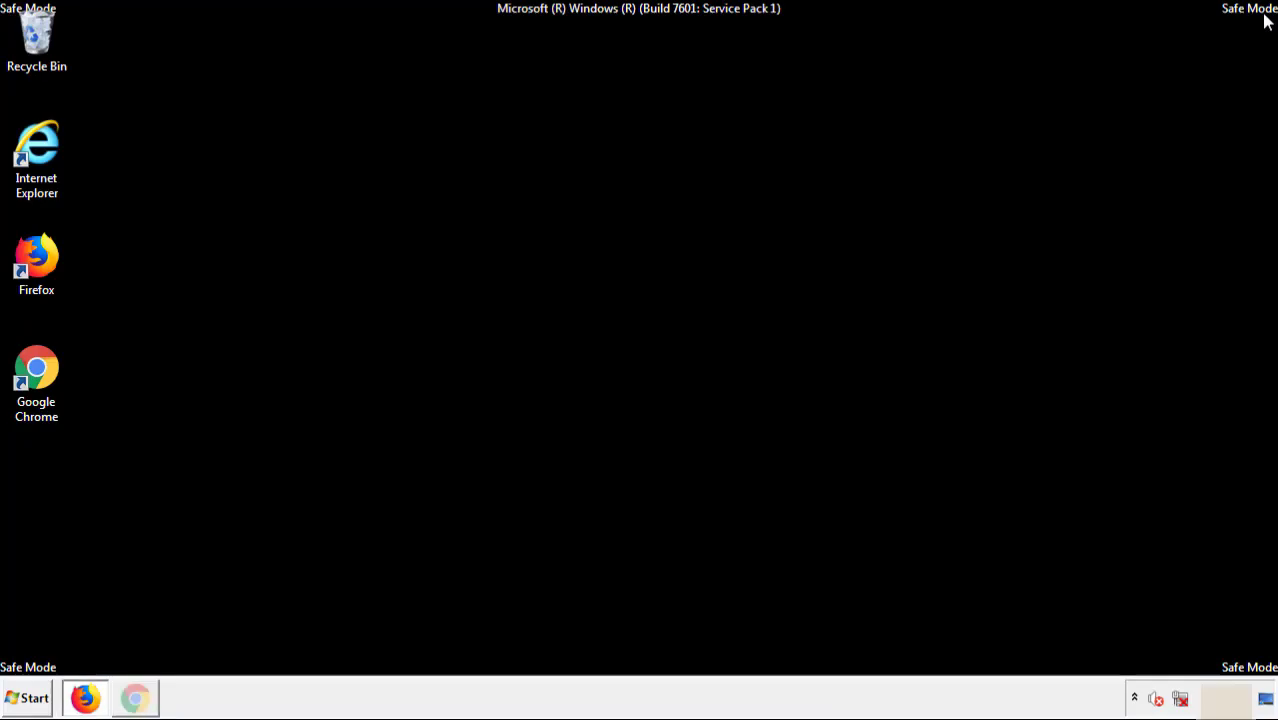
- Restart the computer from the Start menu
{"action": "left_click", "coordinate": [35, 700]}
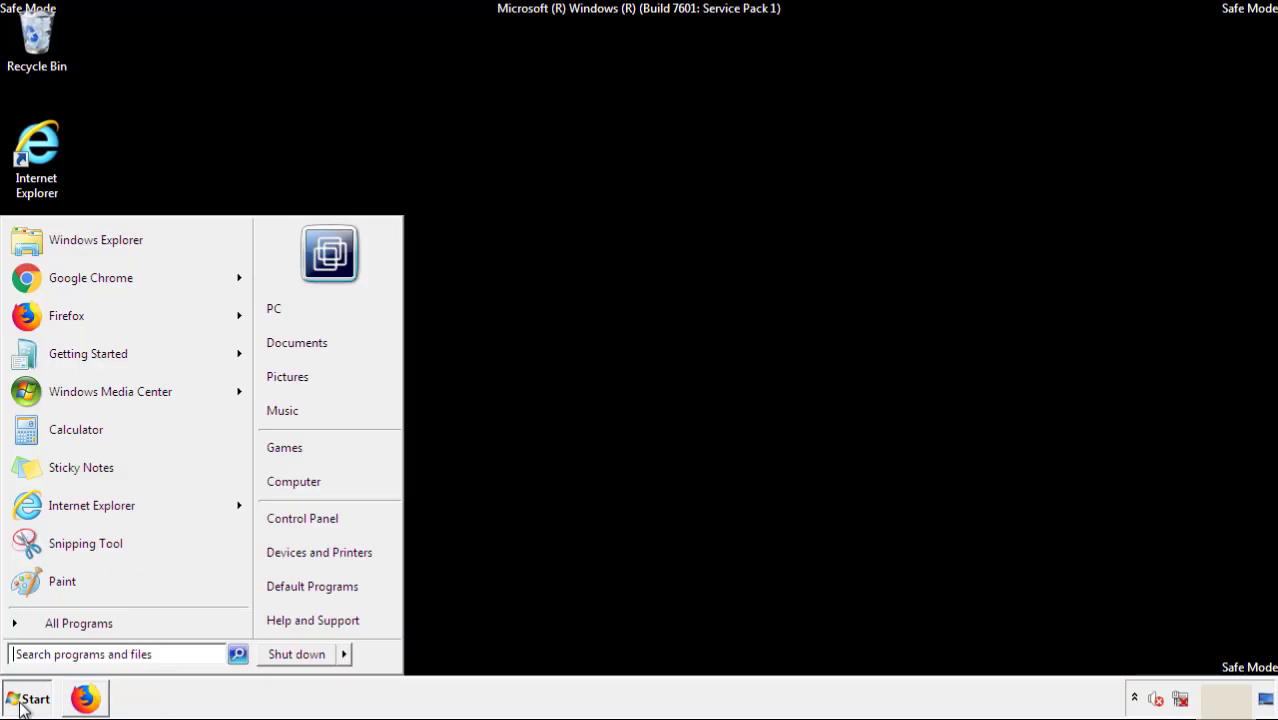
{"action": "mouse_move", "coordinate": [345, 655]}
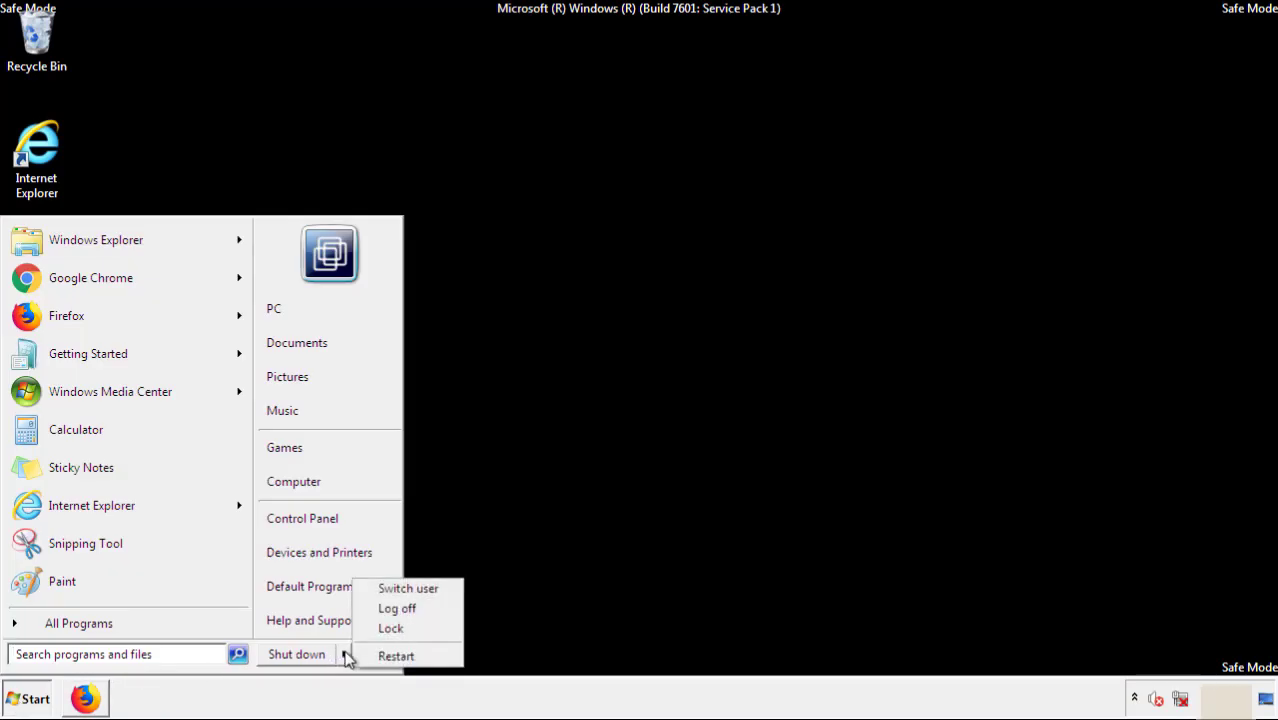
{"action": "left_click", "coordinate": [399, 656]}
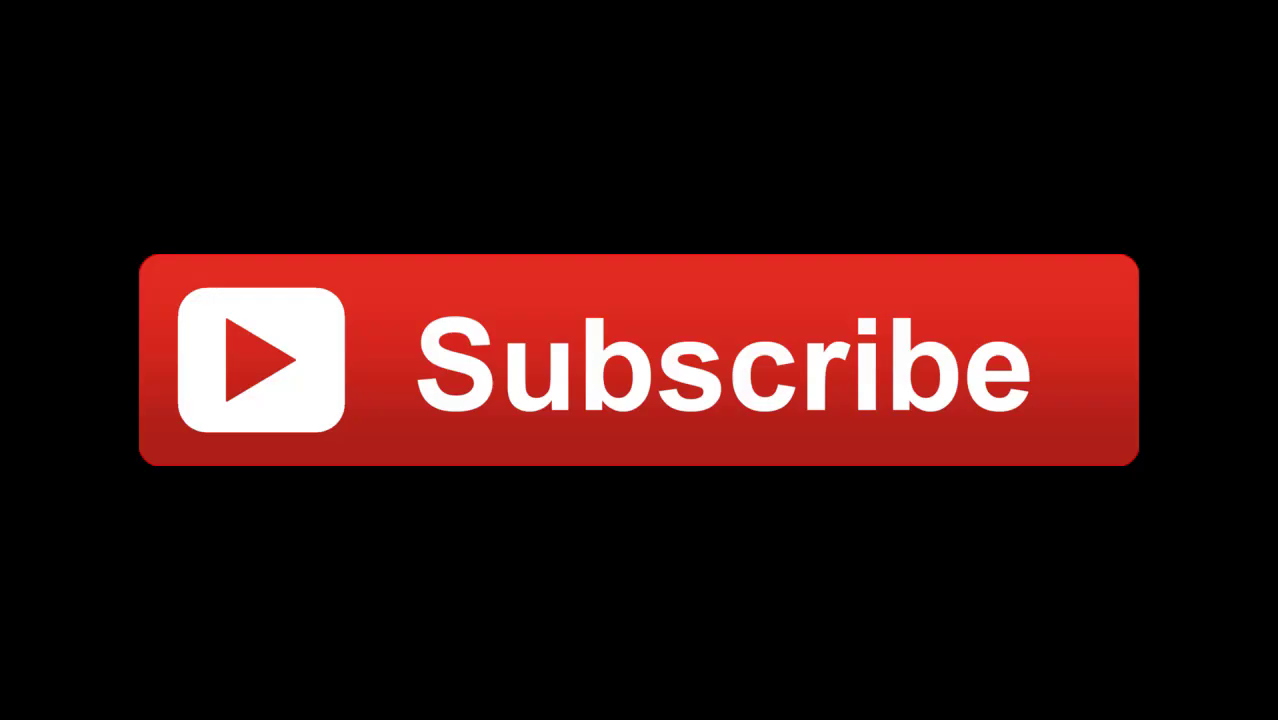